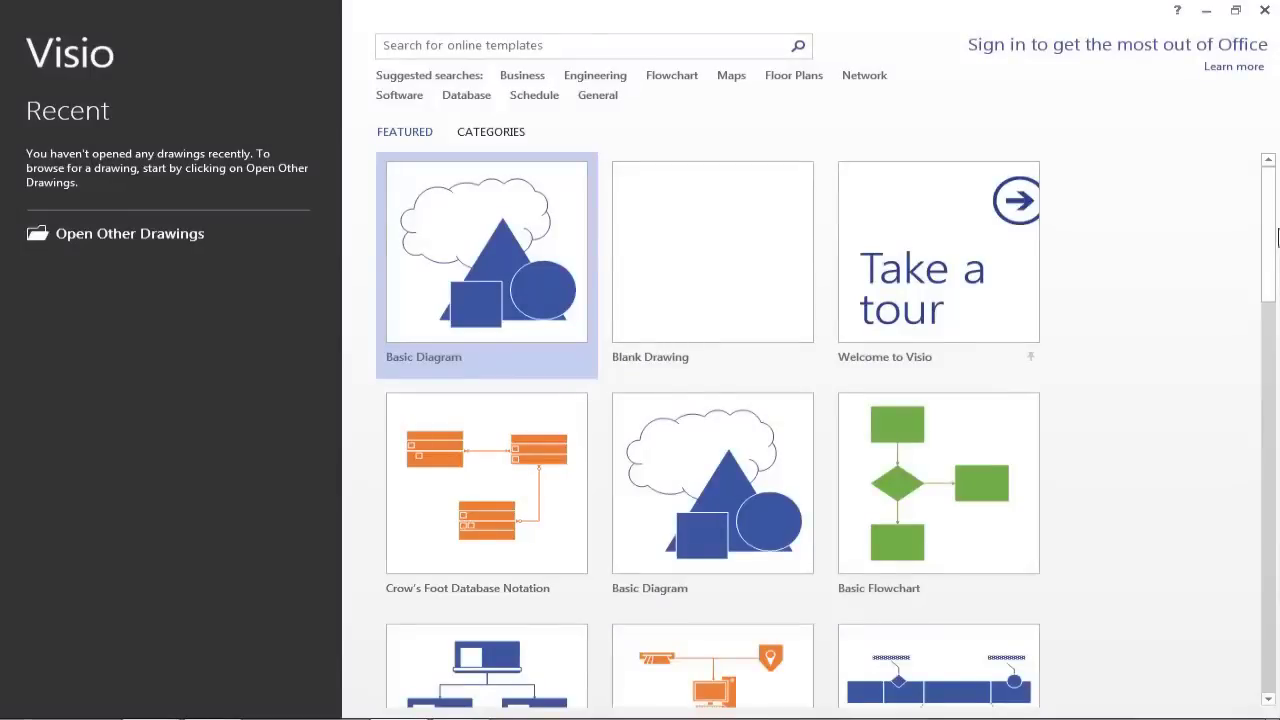
Preview the Crow's Foot Database Notation template and create a new drawing from it.
mouse_move(1276, 236)
left_mouse_down()
mouse_move(1276, 515)
mouse_move(1276, 214)
left_mouse_up()
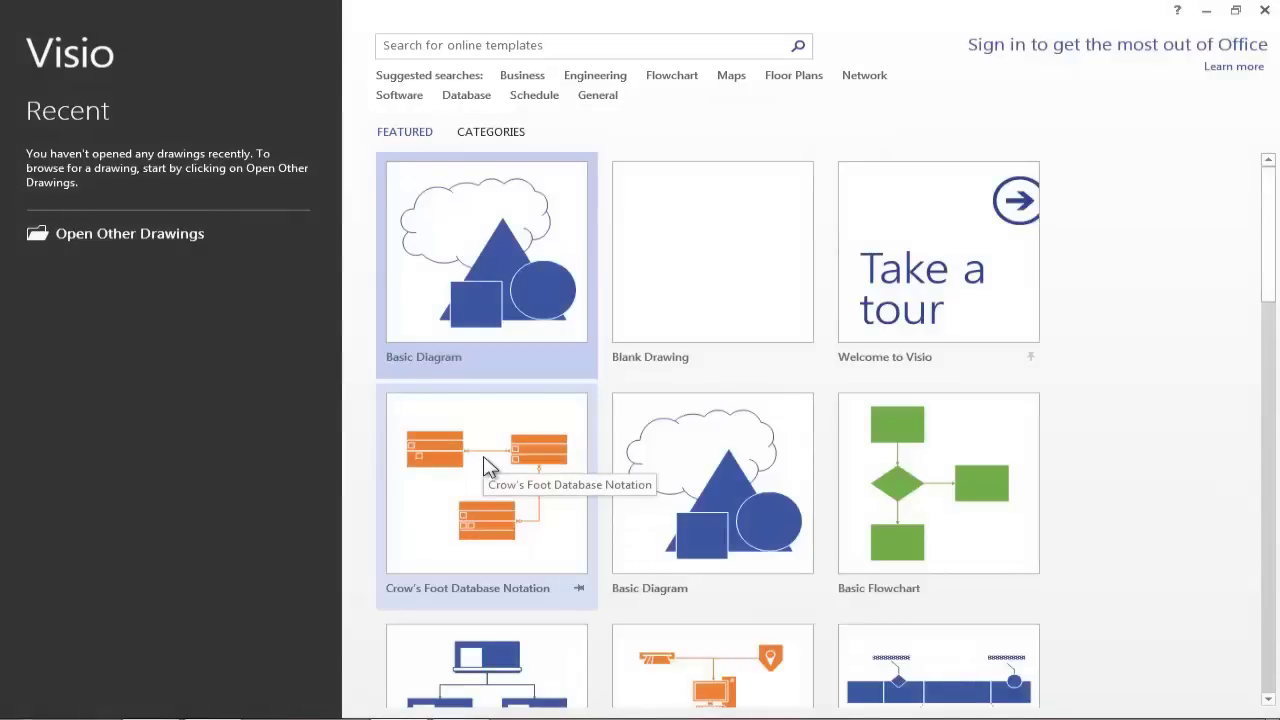
left_click(486, 466)
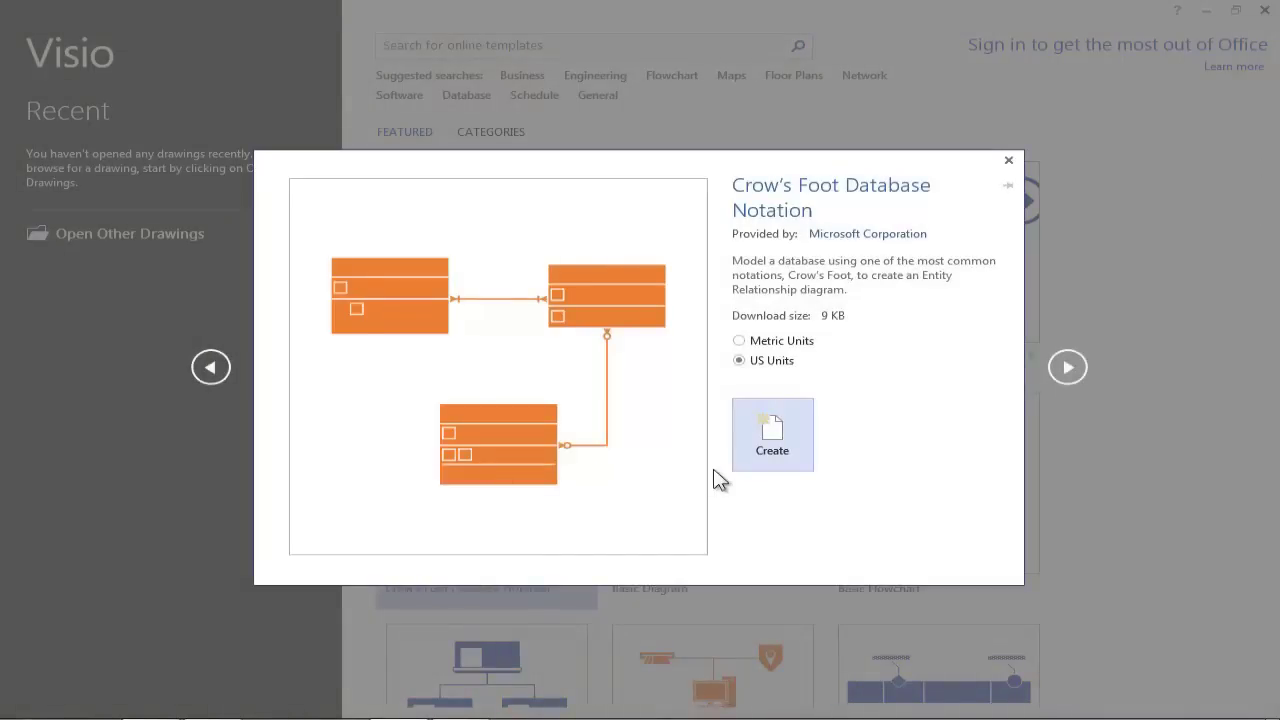
left_click(772, 440)
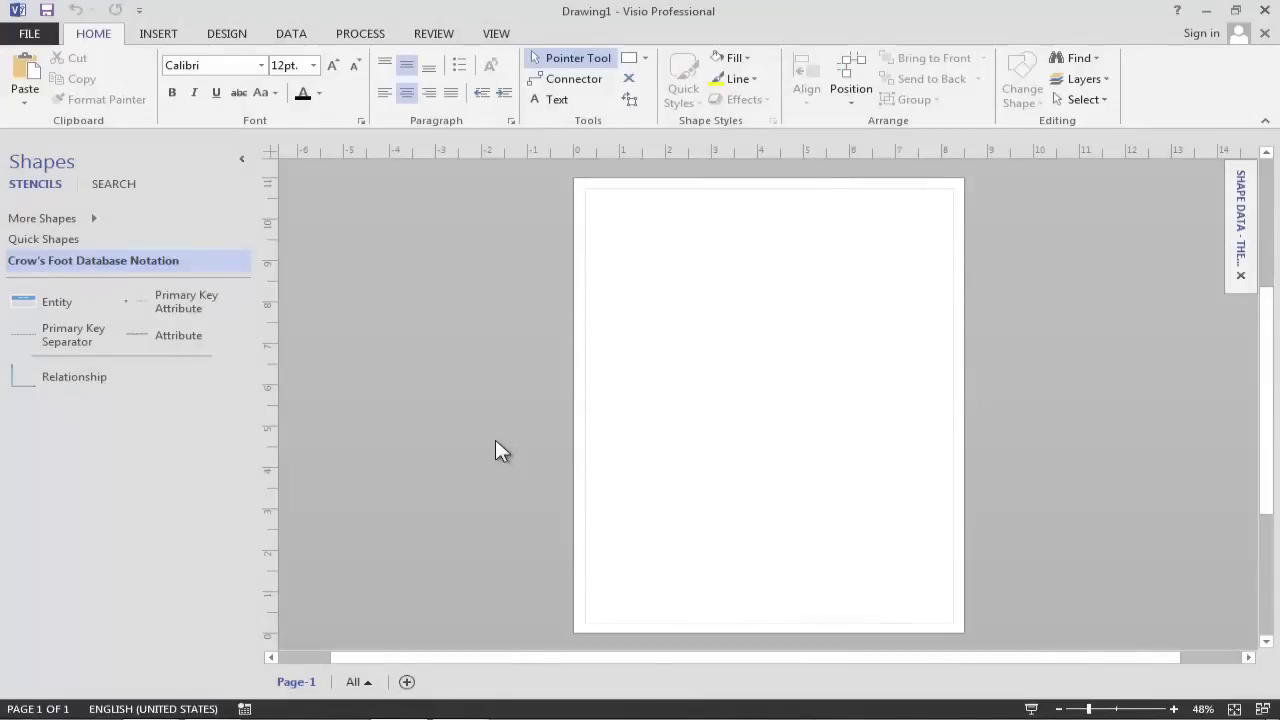
Make the page Landscape and apply the Slice theme from the Design themes.
left_click(230, 40)
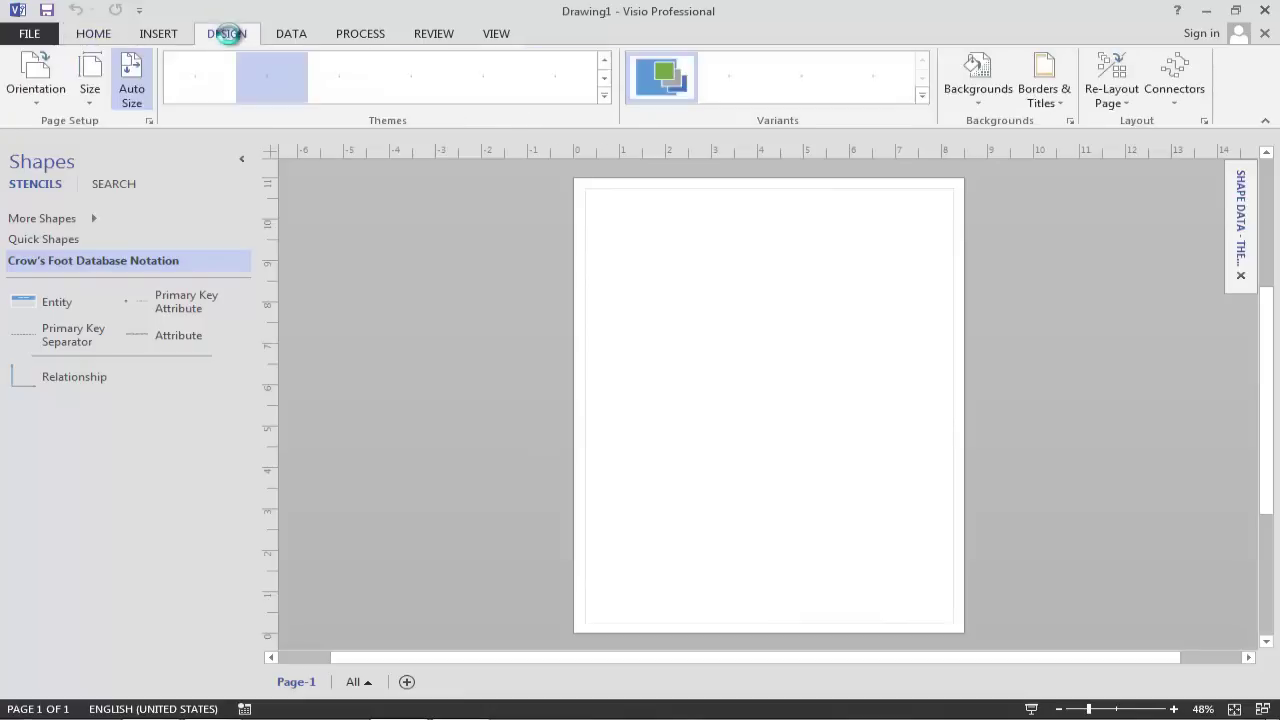
left_click(51, 102)
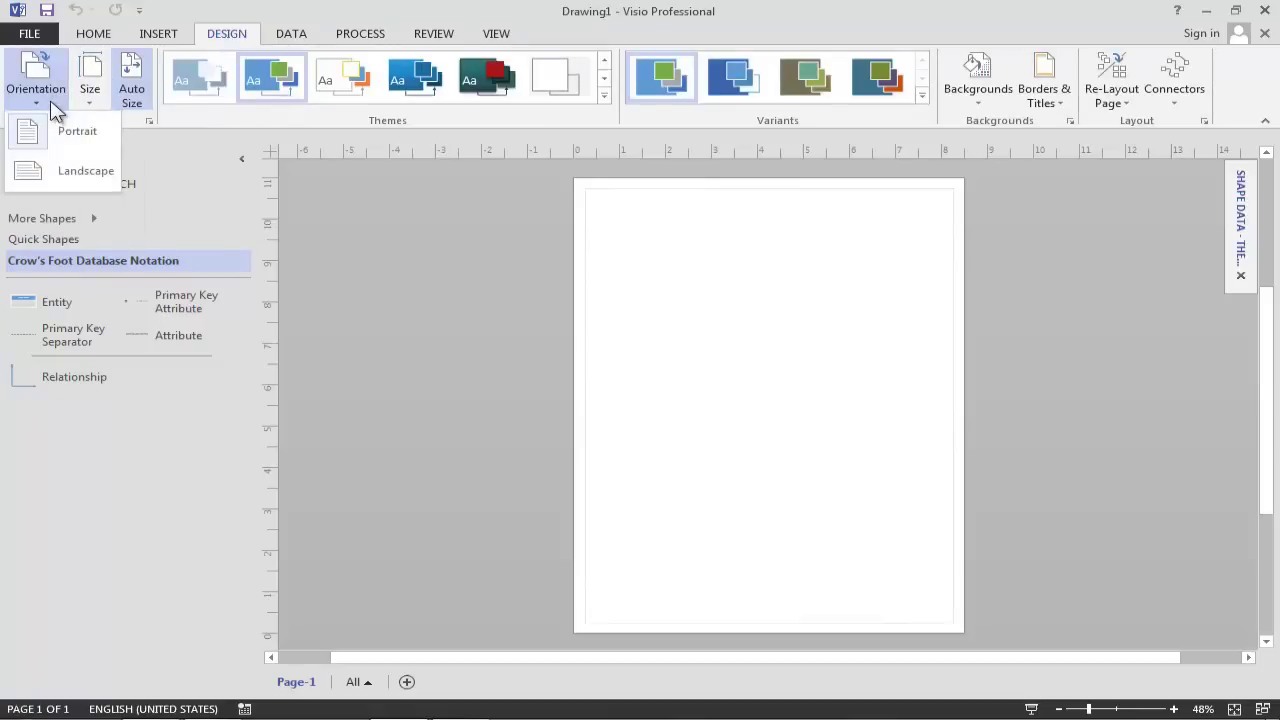
left_click(75, 175)
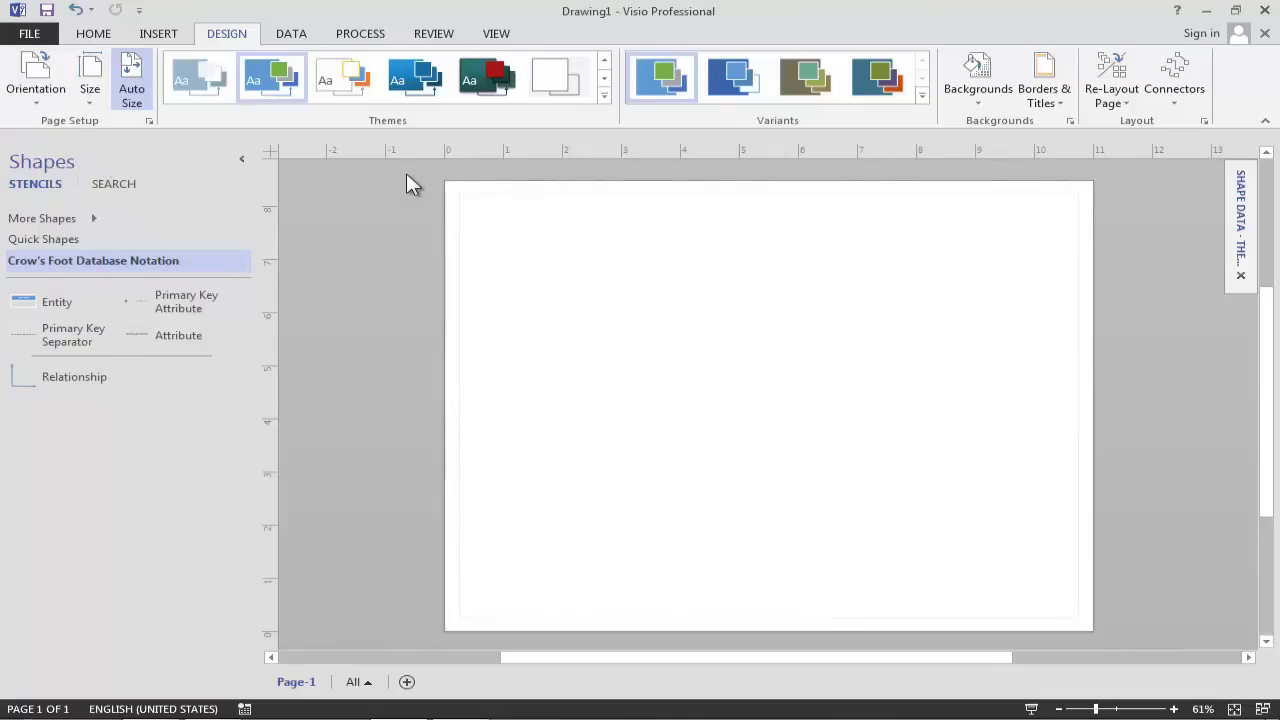
left_click(415, 89)
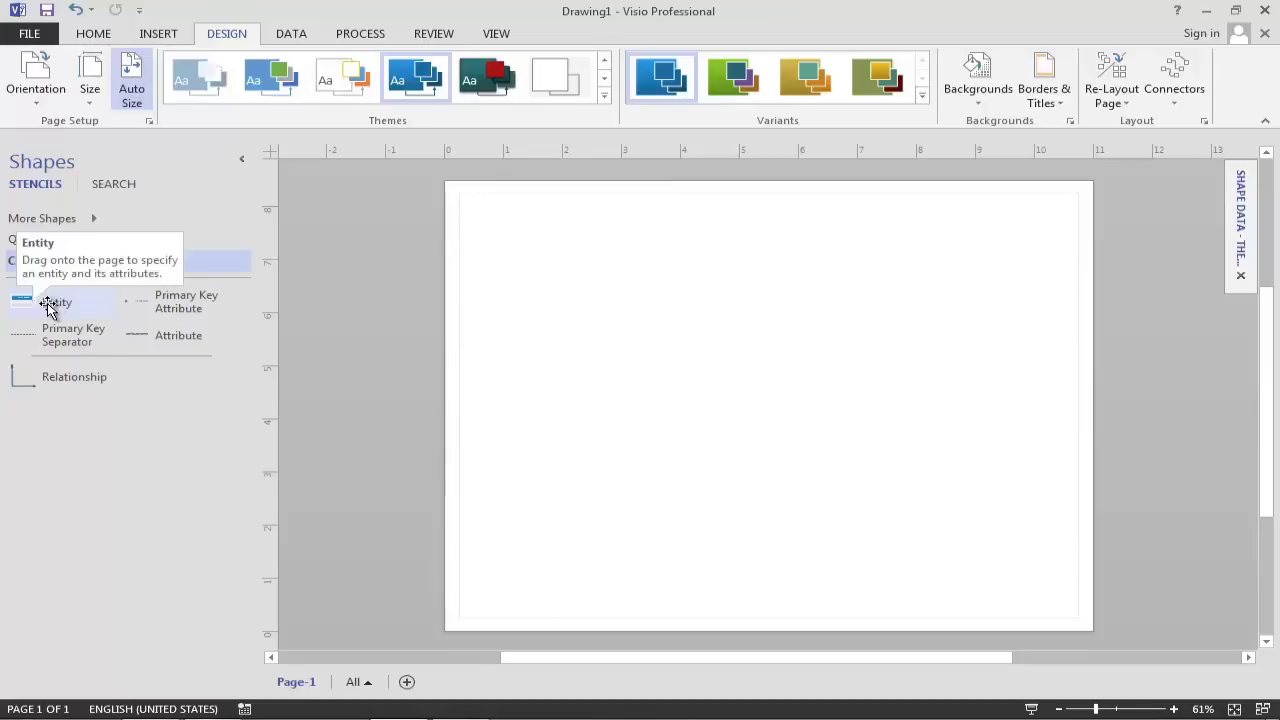
Drop three Entity shapes onto the page at the left, middle and right.
left_click_drag(48, 308, 547, 288)
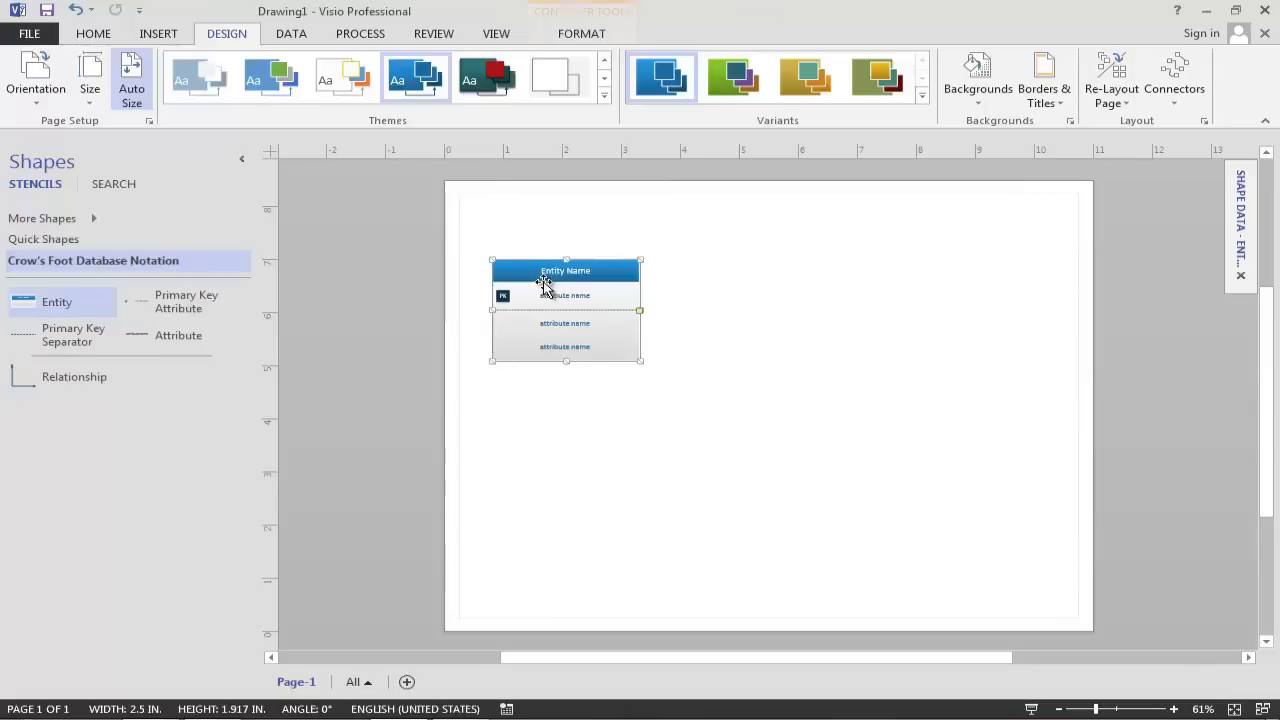
left_click_drag(46, 309, 756, 287)
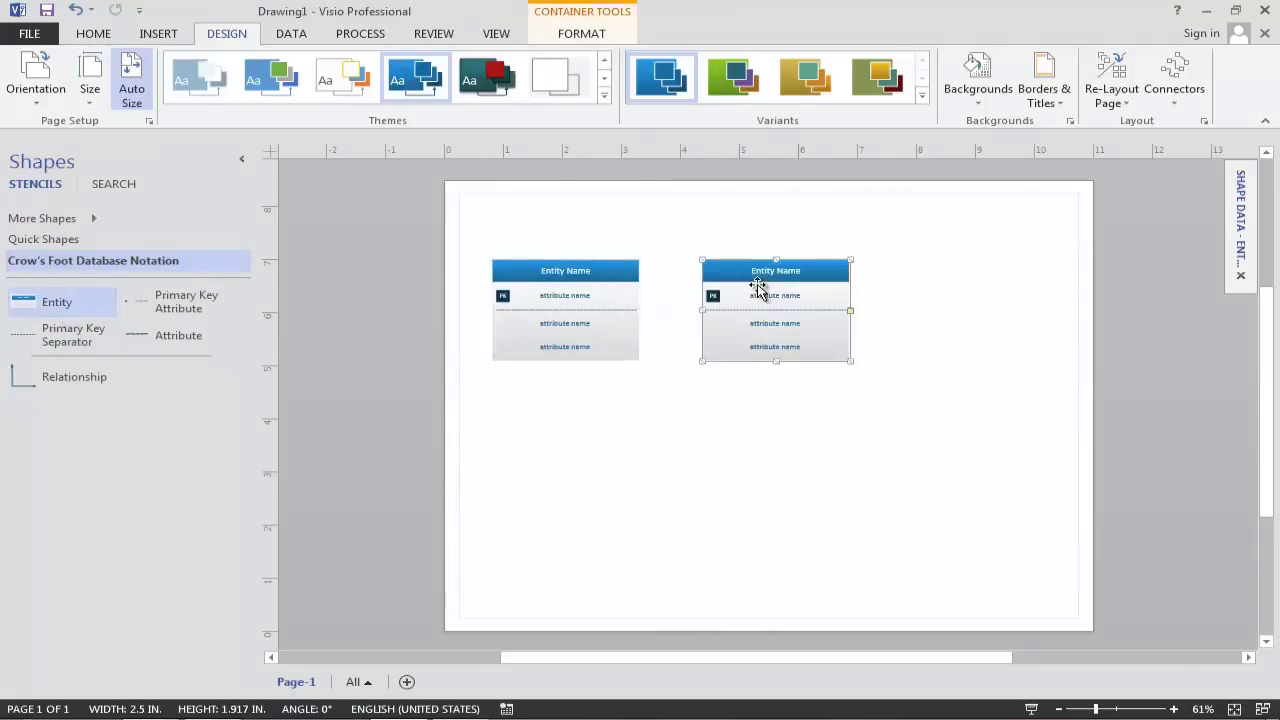
left_click_drag(60, 304, 997, 289)
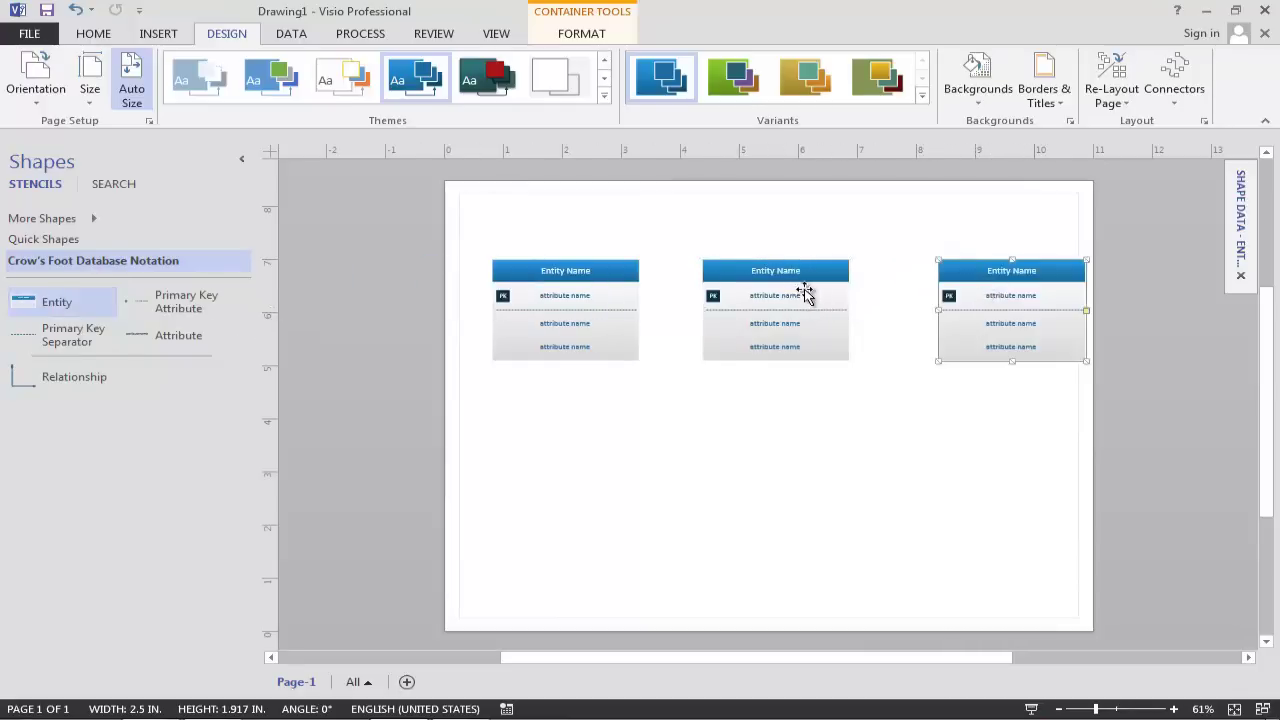
Nudge the entities so they line up in an even row.
mouse_move(760, 275)
left_mouse_down()
mouse_move(781, 274)
mouse_move(763, 282)
left_mouse_up()
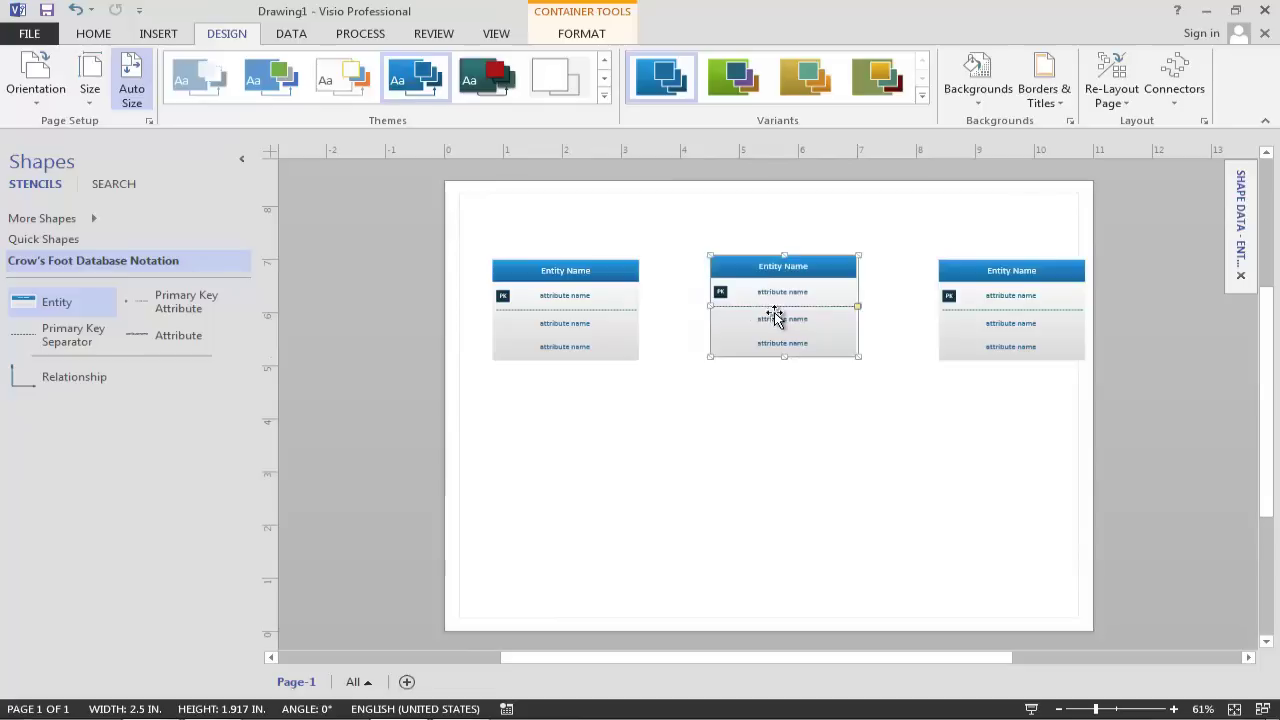
left_click(778, 398)
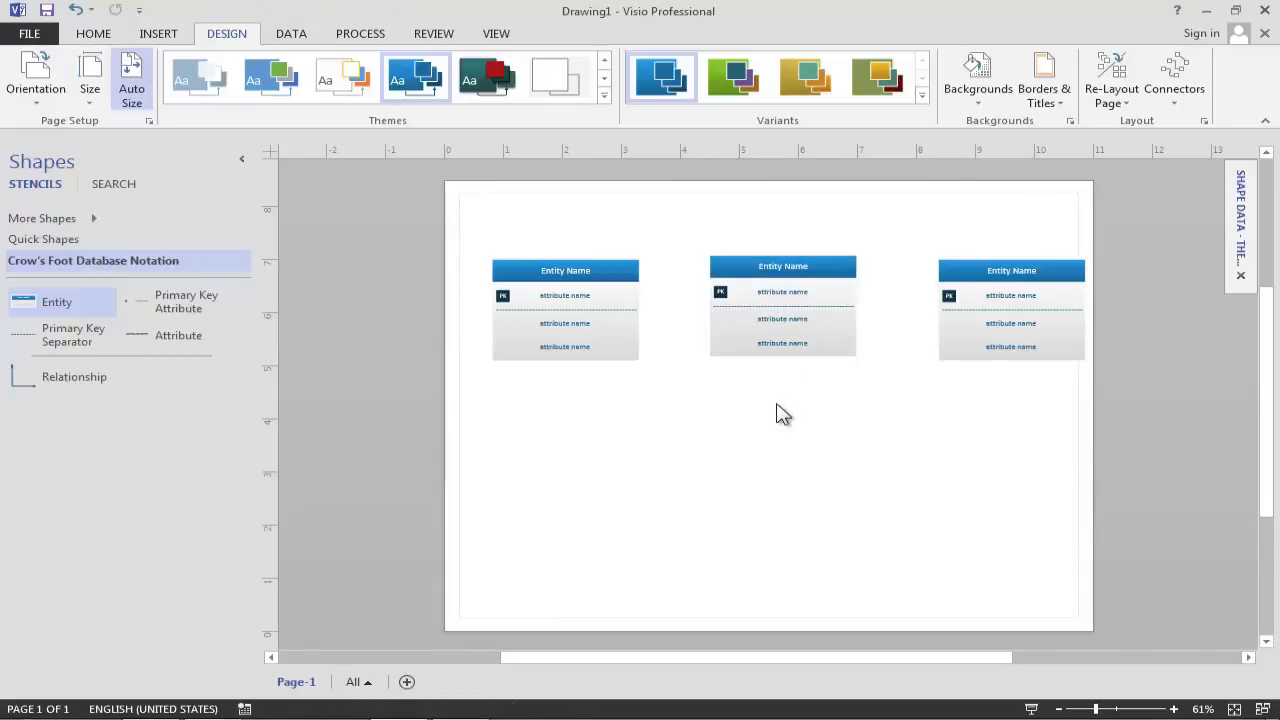
left_click_drag(598, 273, 555, 271)
left_click_drag(725, 268, 720, 277)
scroll(763, 420, "up", 1)
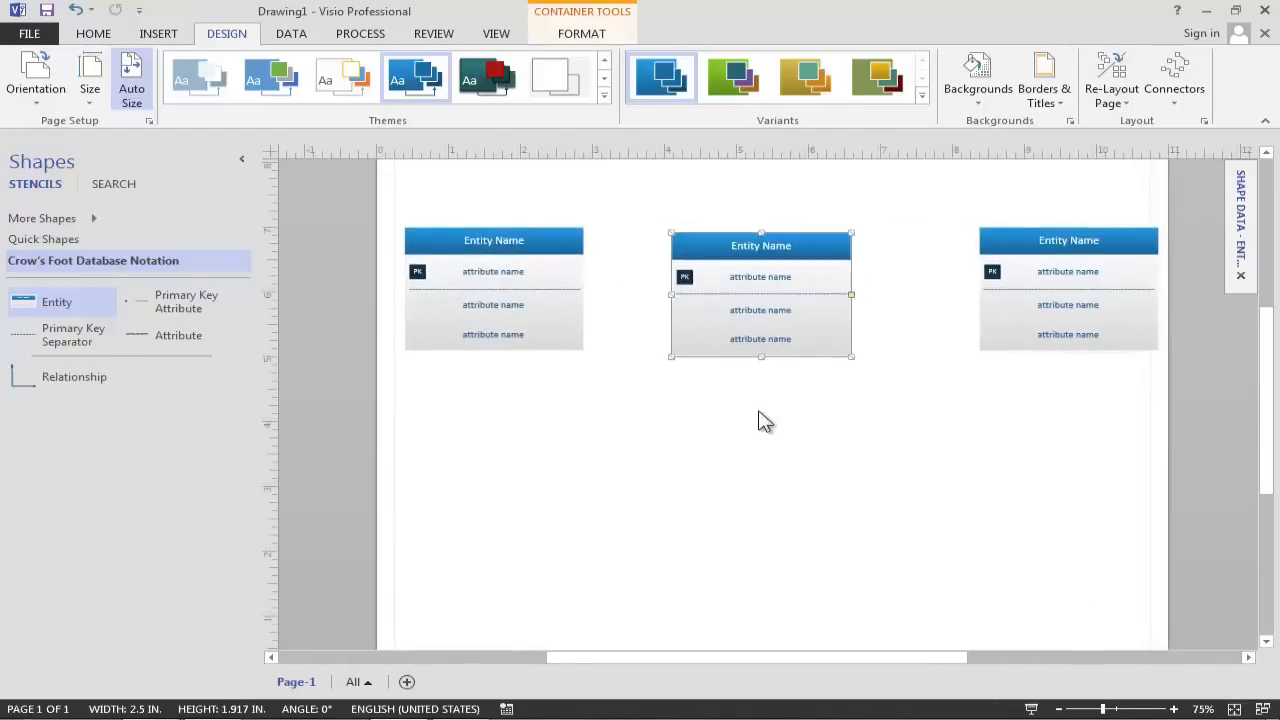
scroll(760, 418, "up", 1)
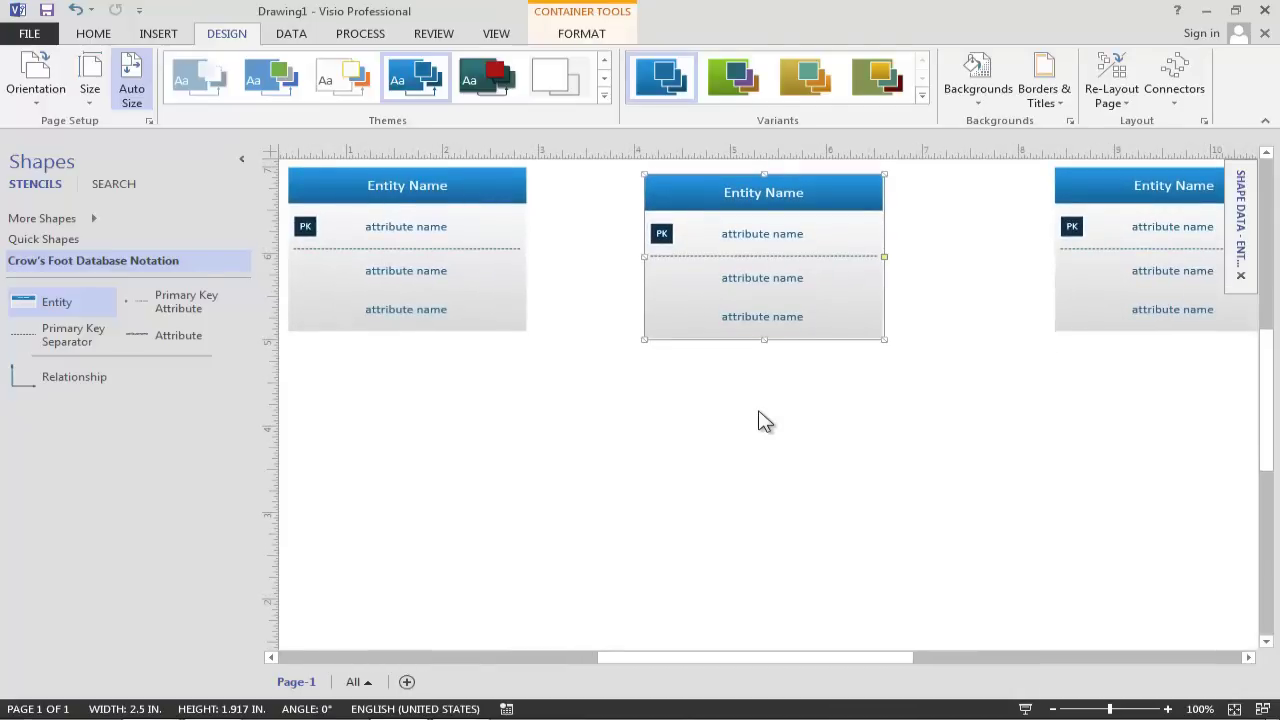
scroll(760, 420, "down", 1)
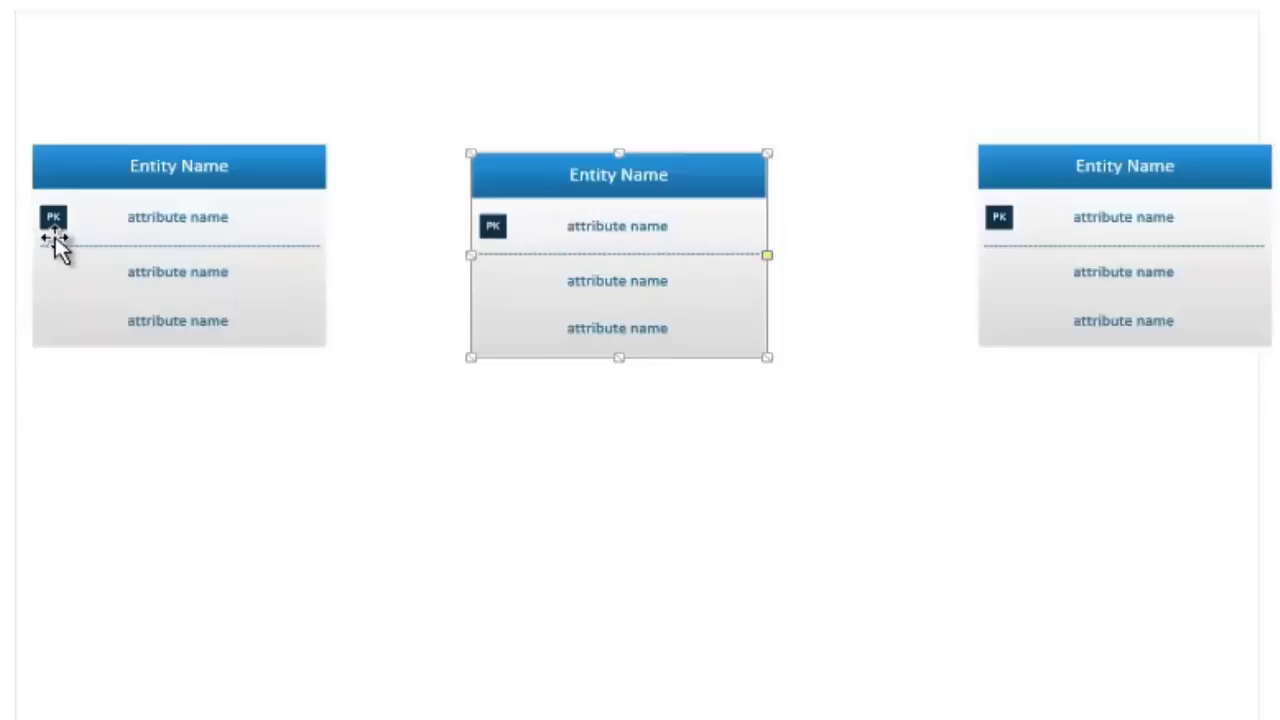
Replace the left entity's Entity Name placeholder with Order.
left_click_drag(68, 212, 340, 265)
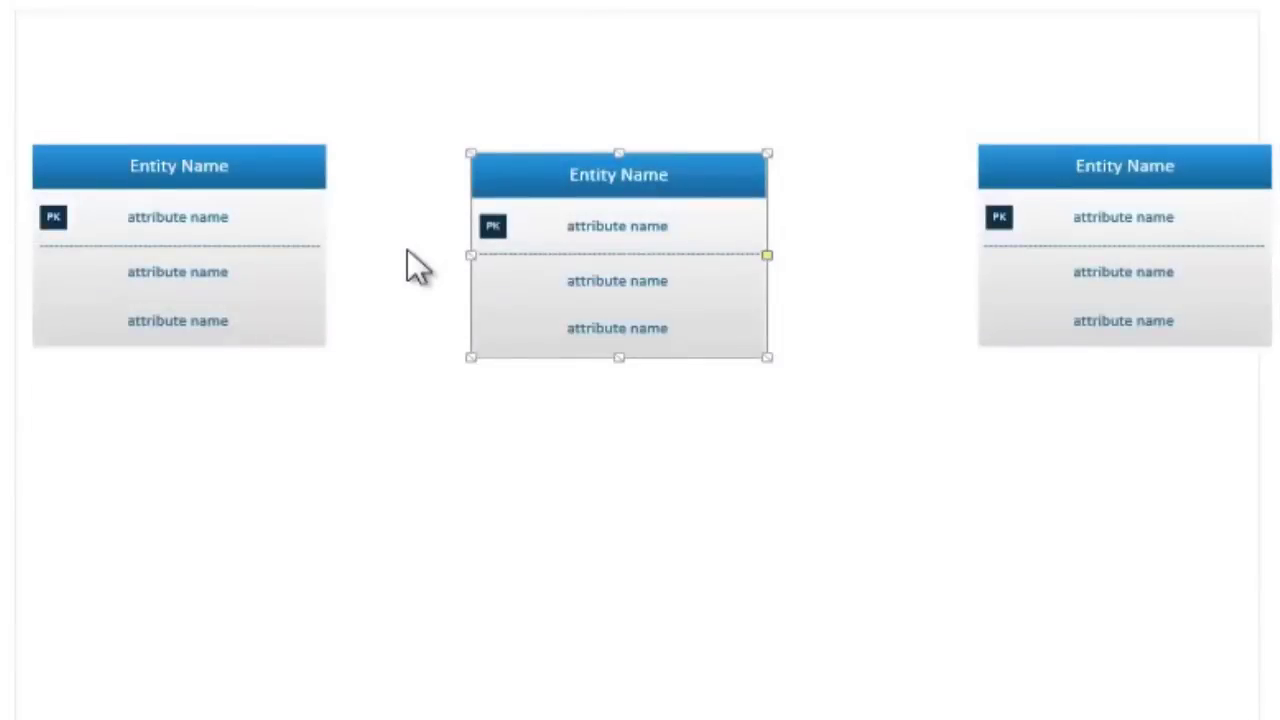
double_click(201, 172)
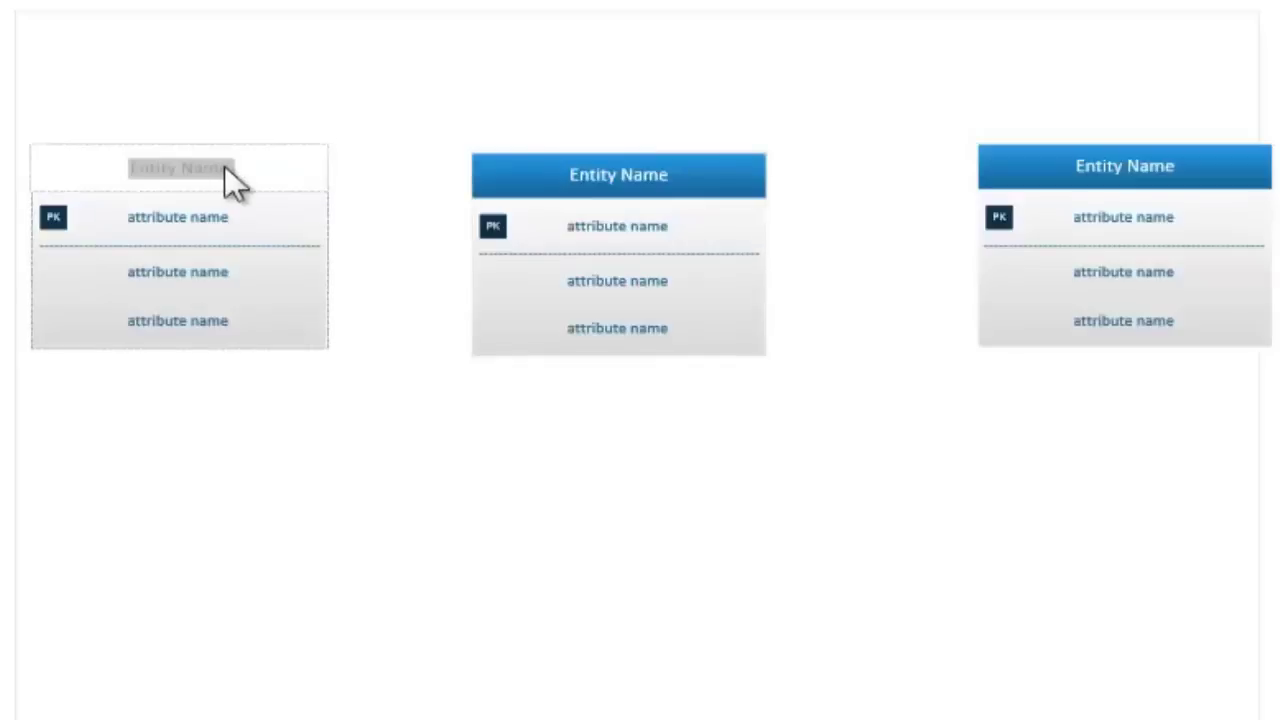
left_click(231, 168)
left_click_drag(232, 167, 119, 160)
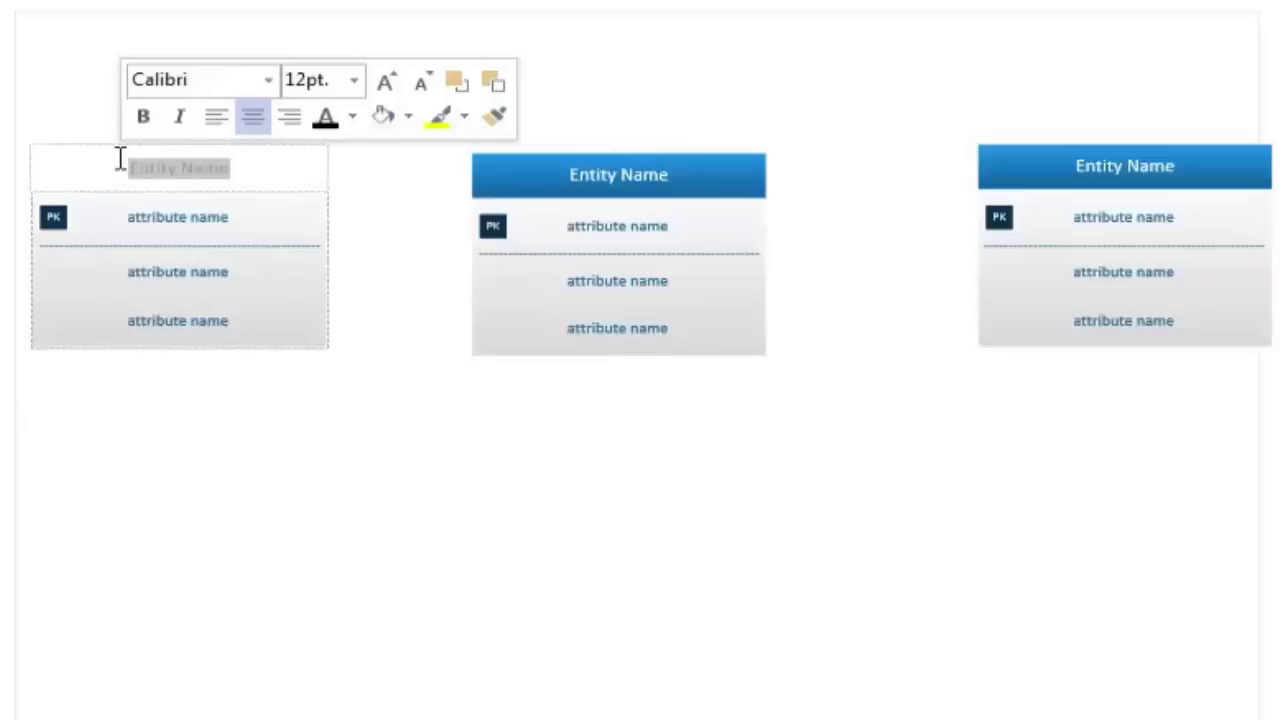
type("Order")
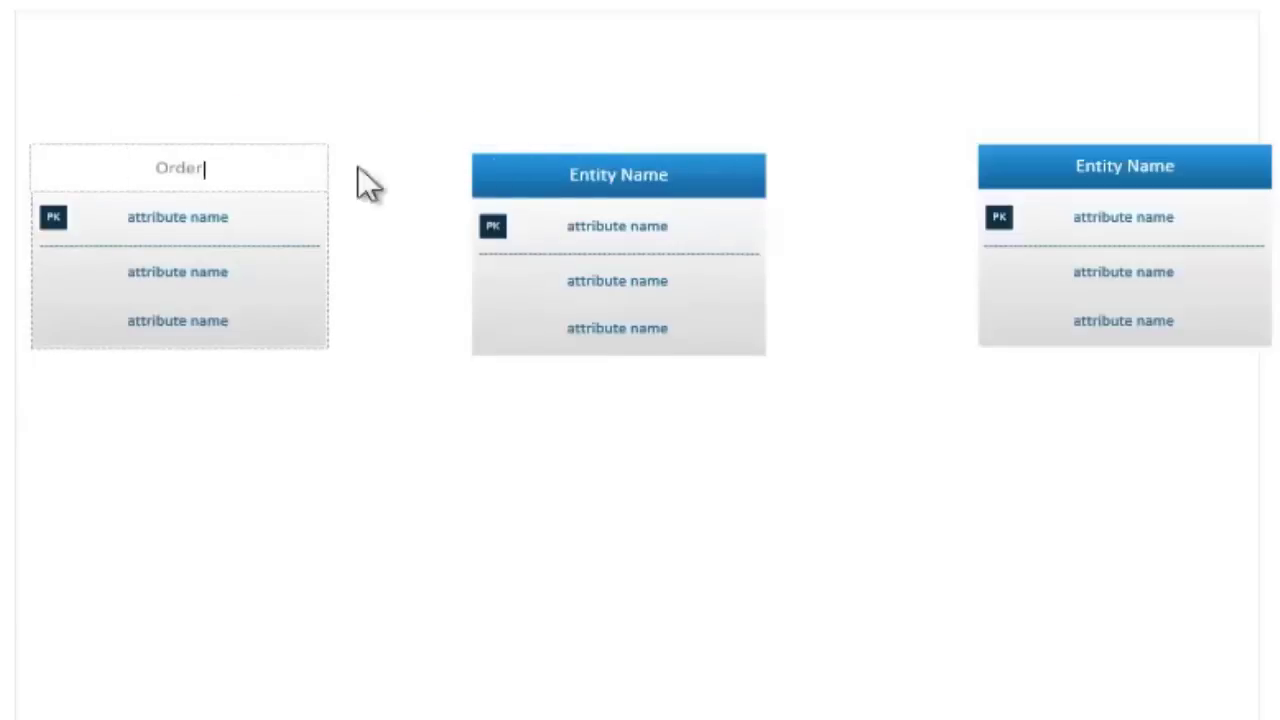
Name the right entity Item and the middle entity OrderItem.
double_click(1089, 157)
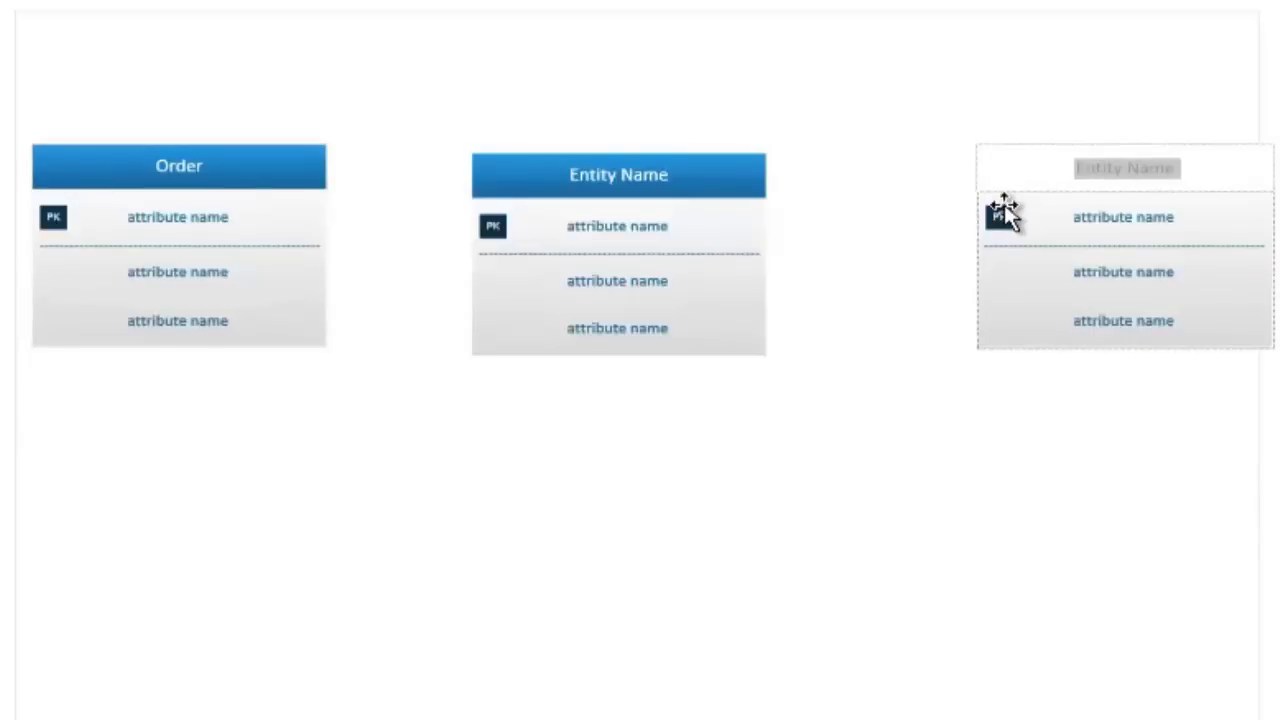
type("Item")
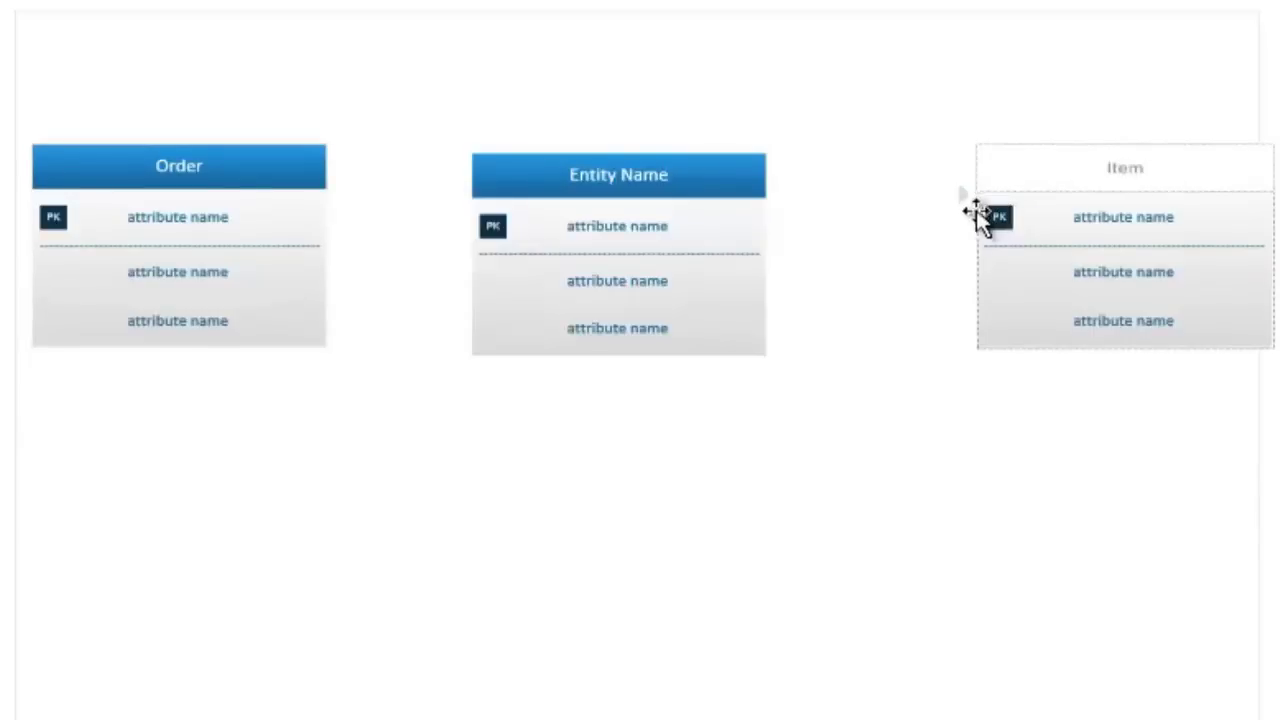
double_click(649, 176)
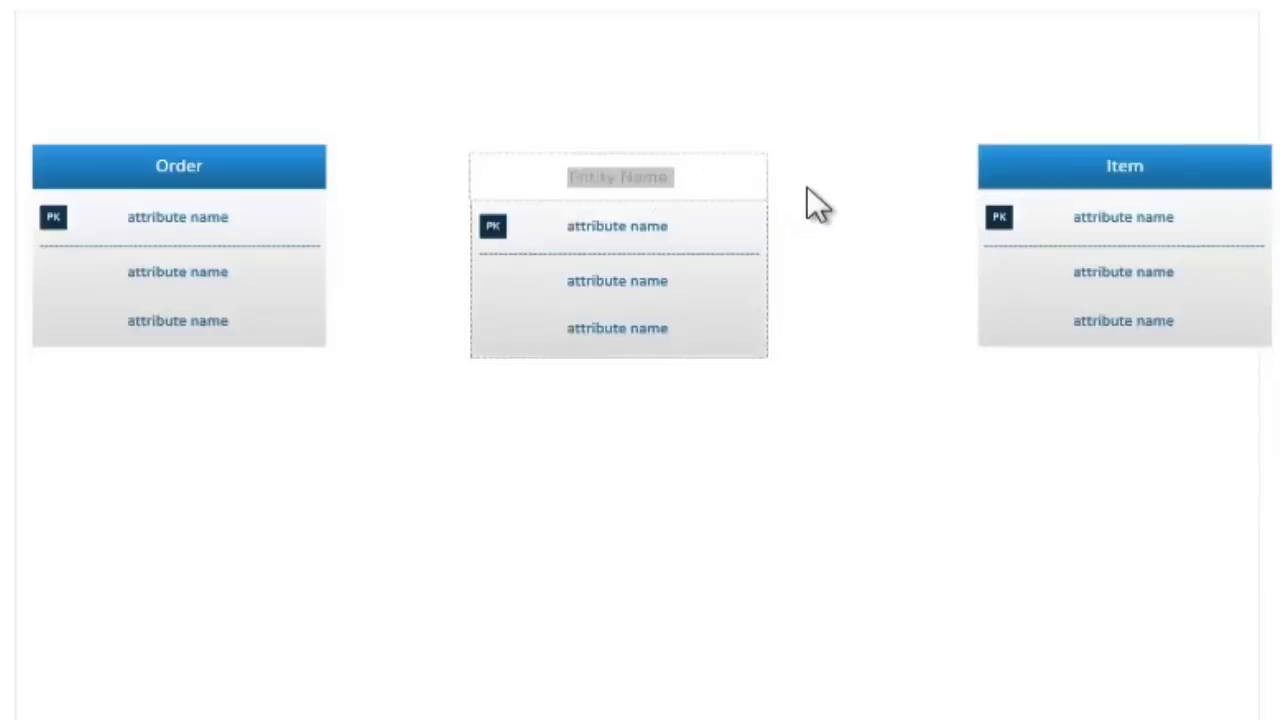
type("Order")
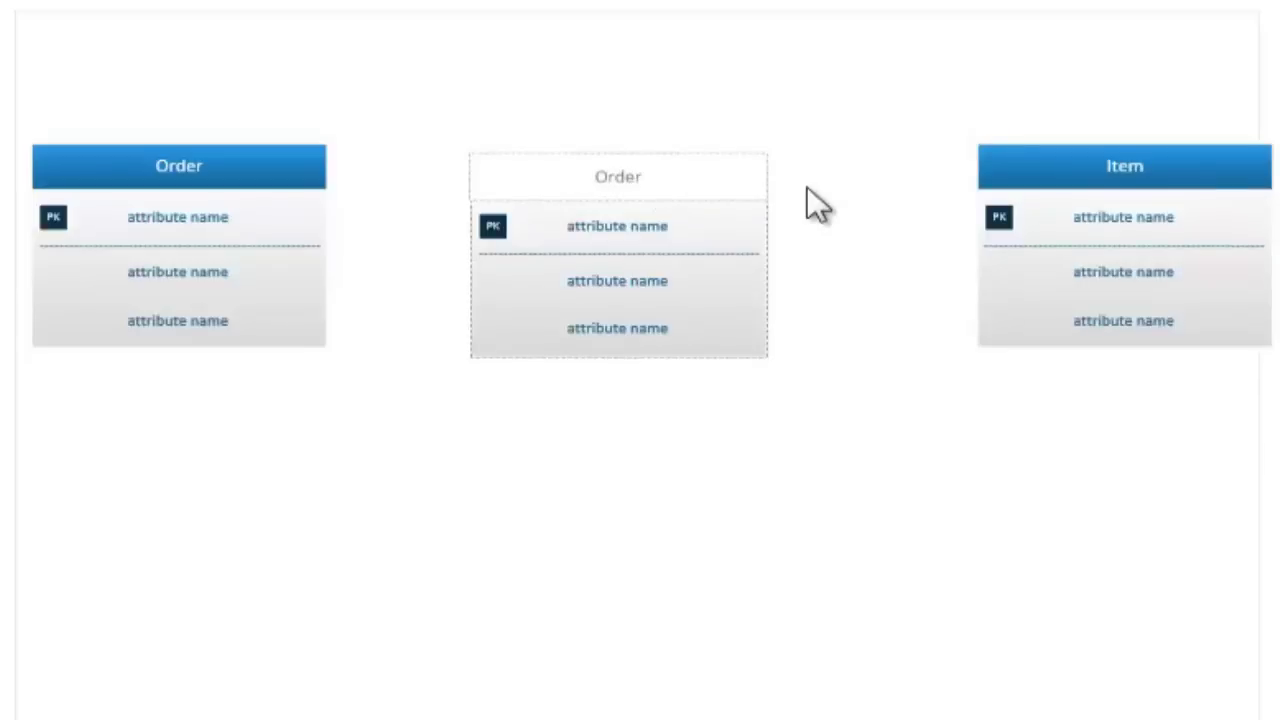
type("Item")
Commit the OrderItem name and start editing Order's first attribute row.
left_click(856, 213)
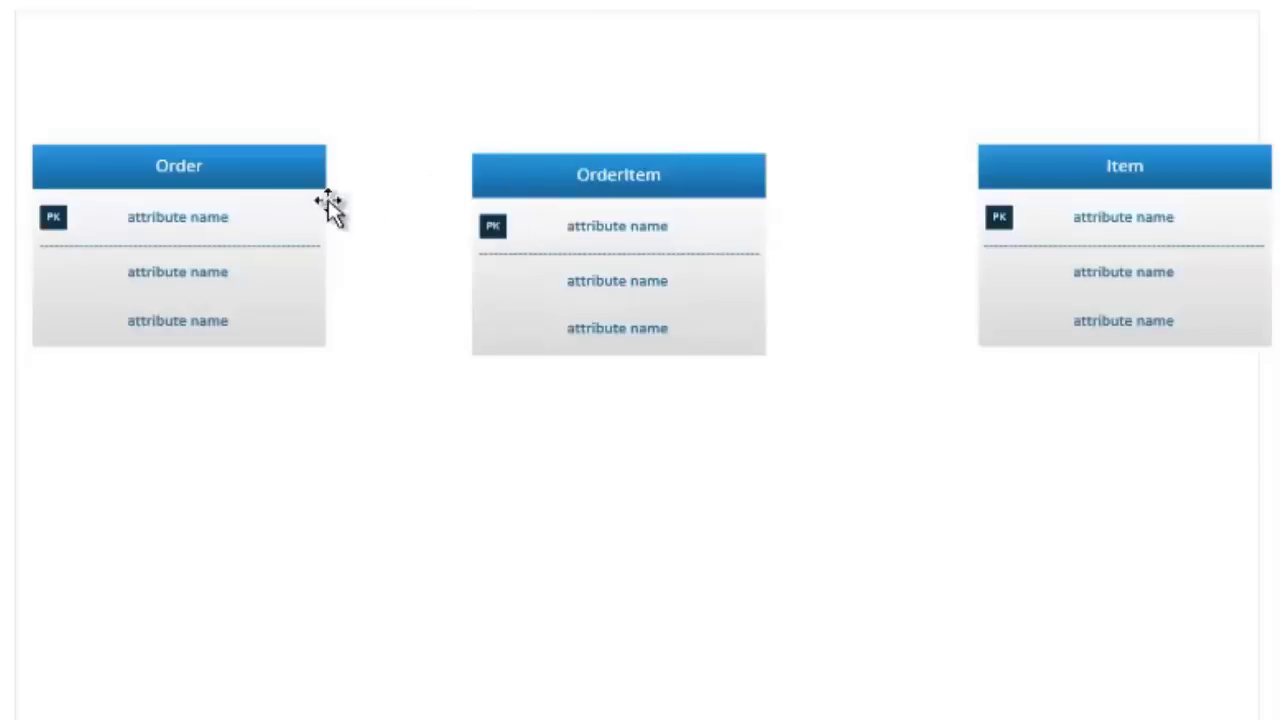
double_click(205, 222)
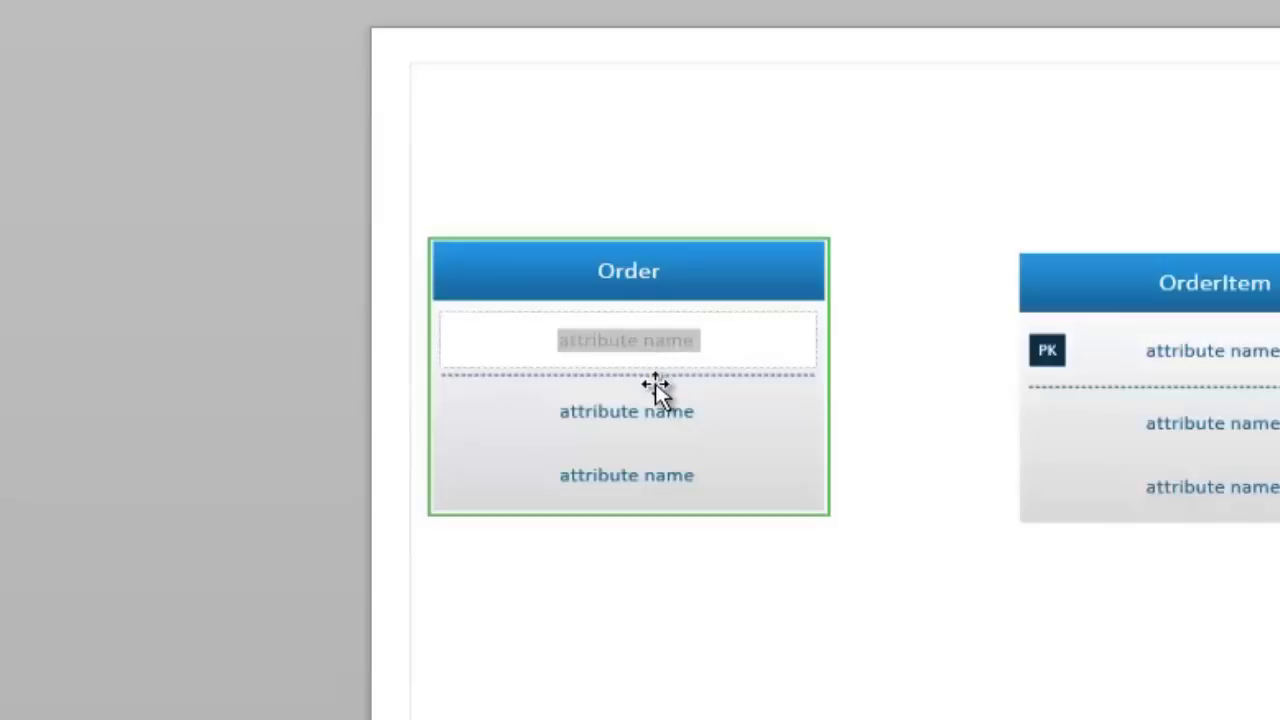
Enter orderId as the Order entity's primary key attribute.
type("orderId")
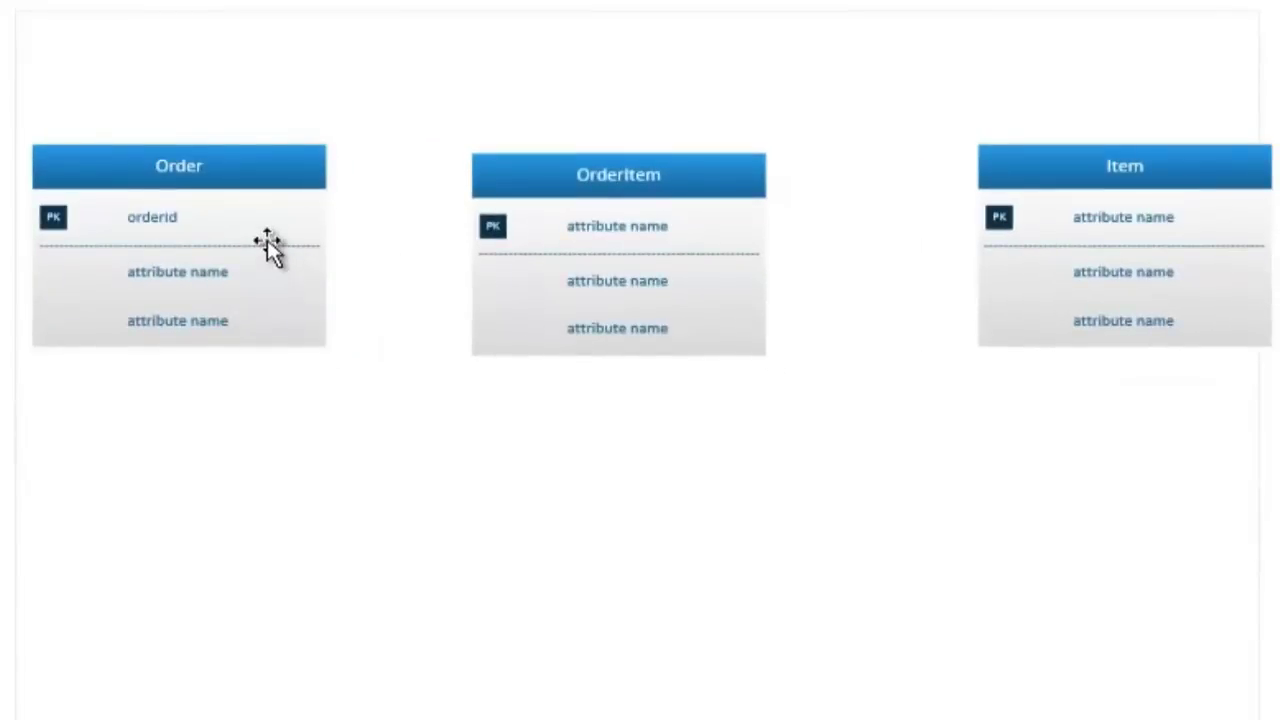
Rename the Item entity's primary key attribute to itemId.
double_click(1119, 217)
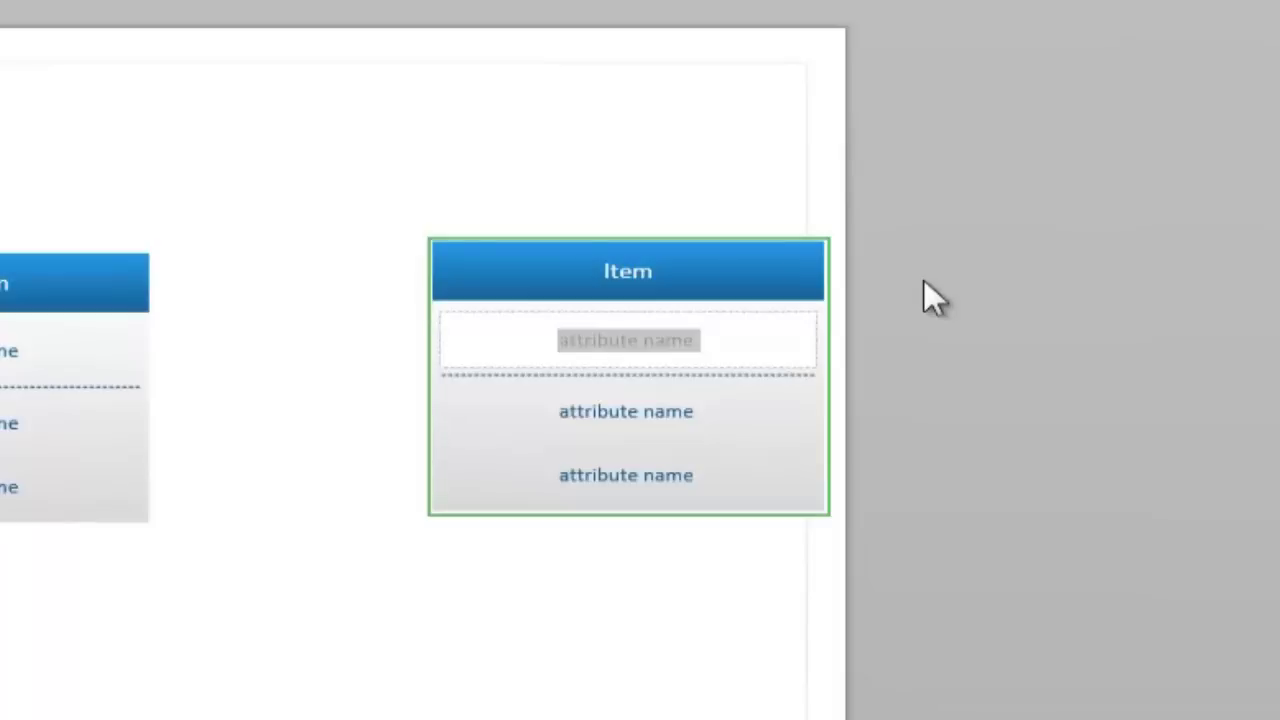
type("itemId")
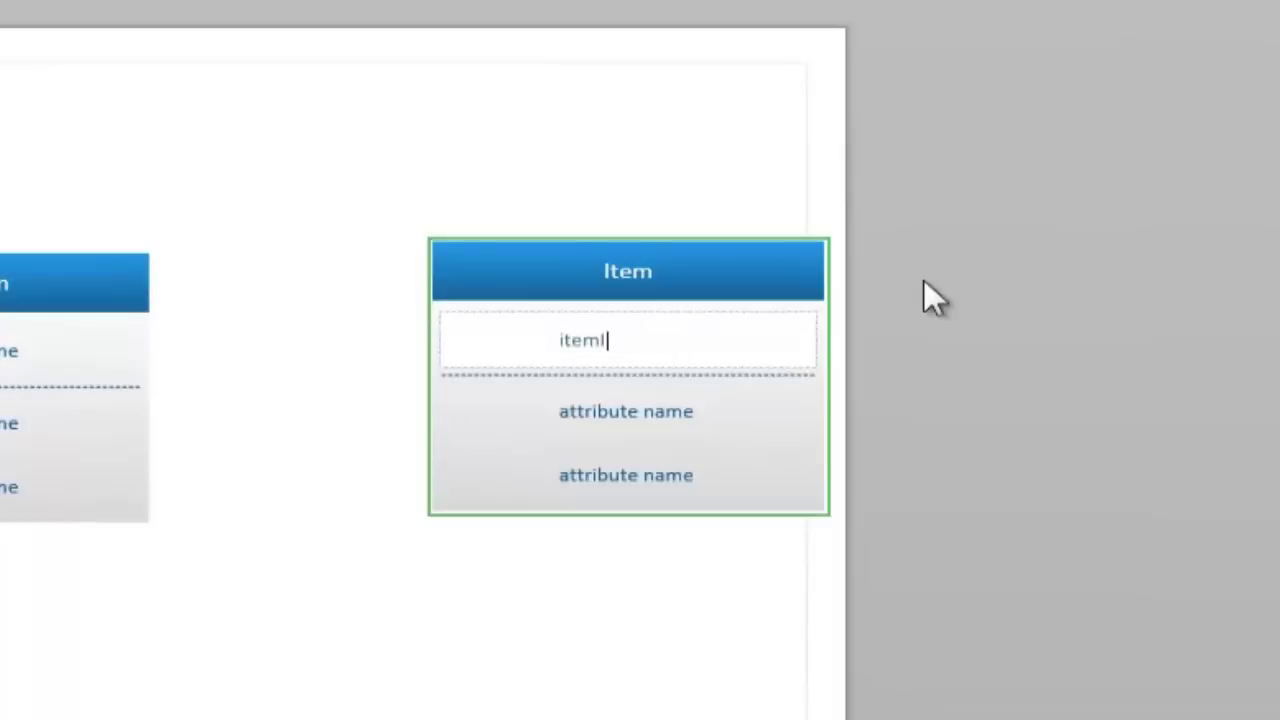
left_click(361, 346)
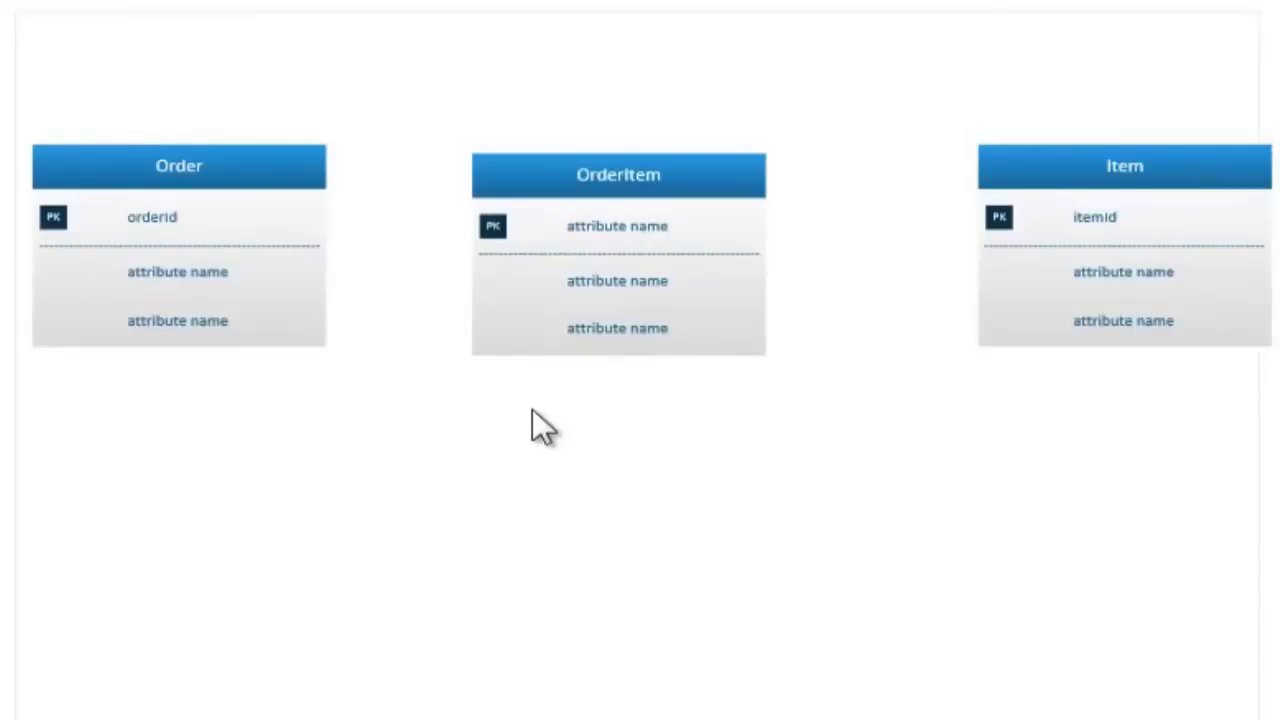
Rename Order's second attribute to orderDate.
double_click(214, 272)
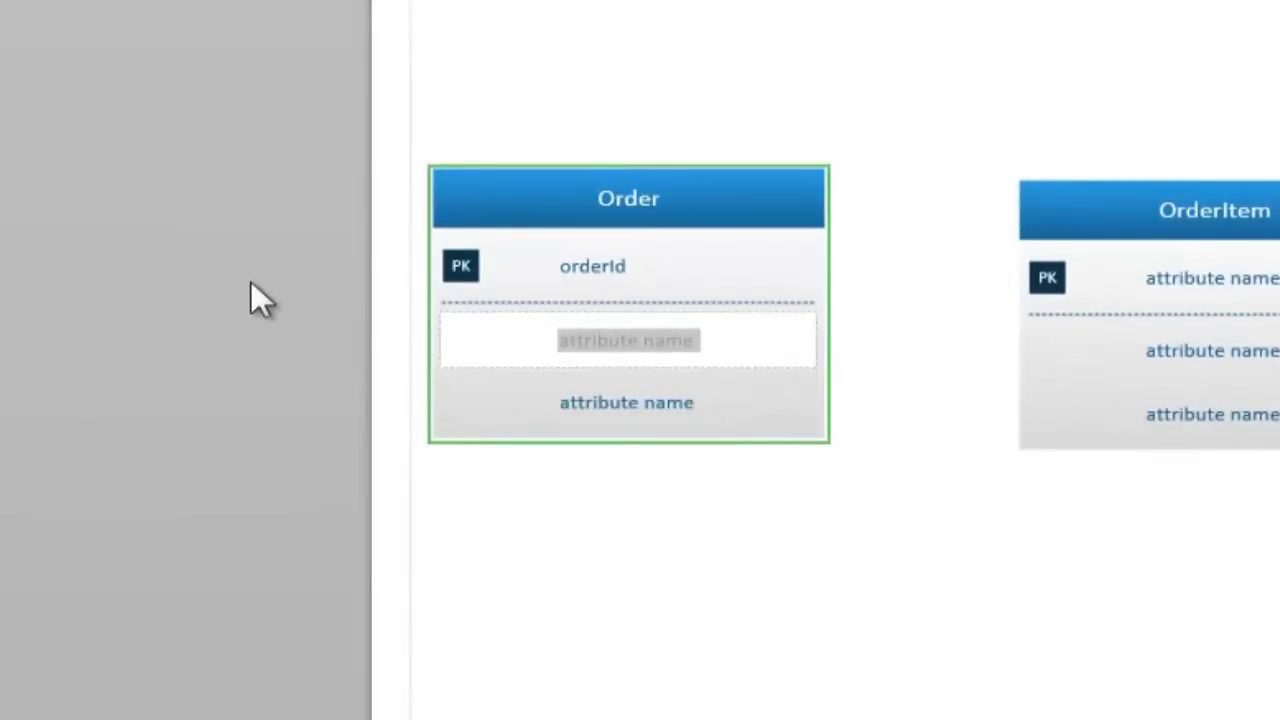
type("order")
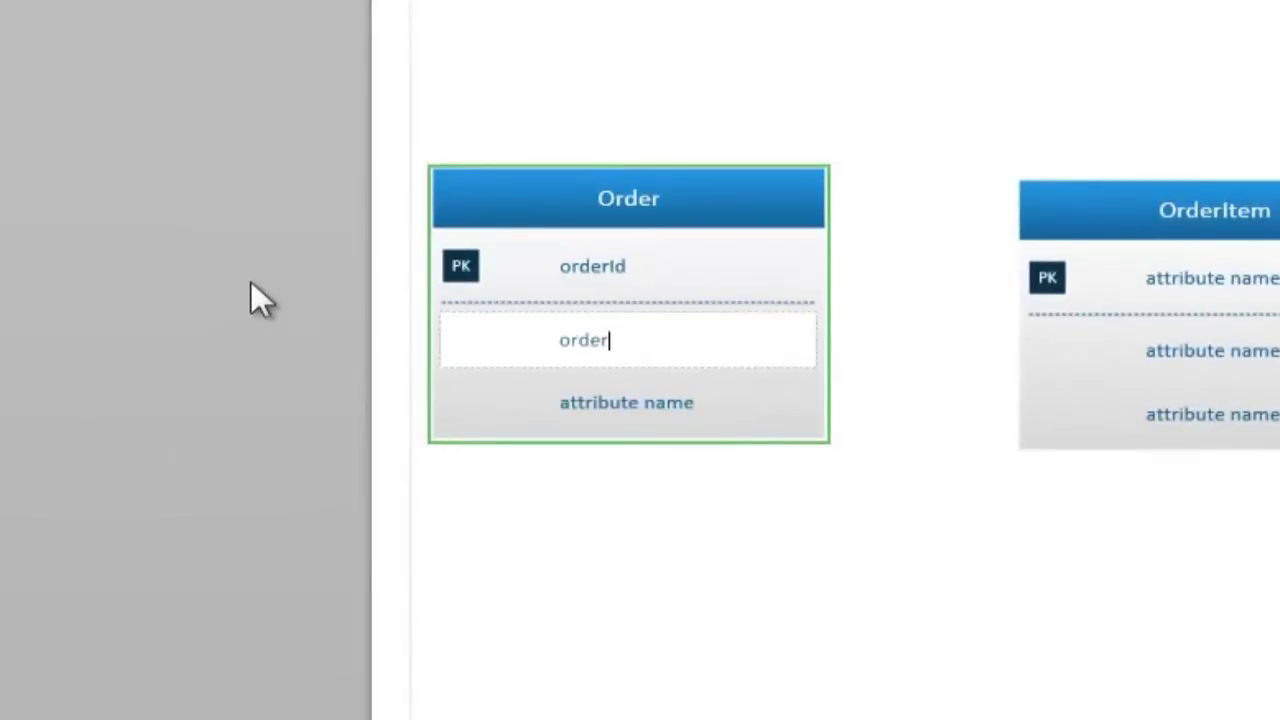
type("Date")
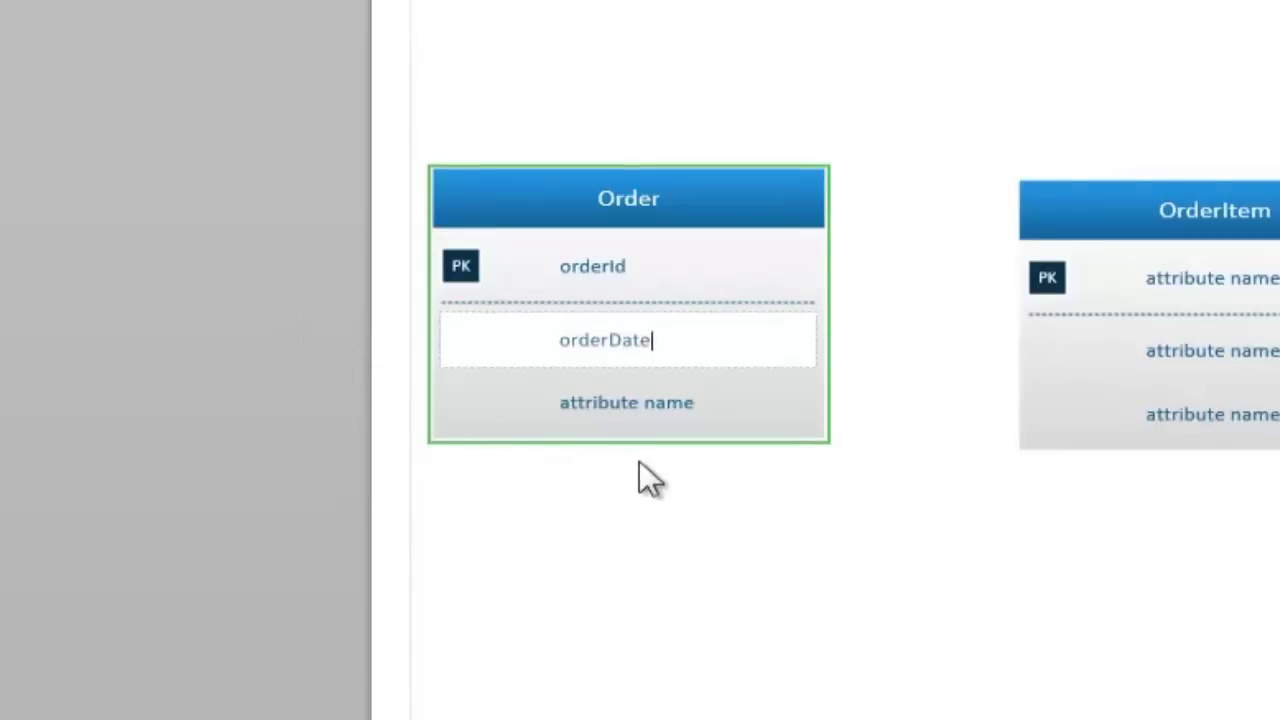
key("Return")
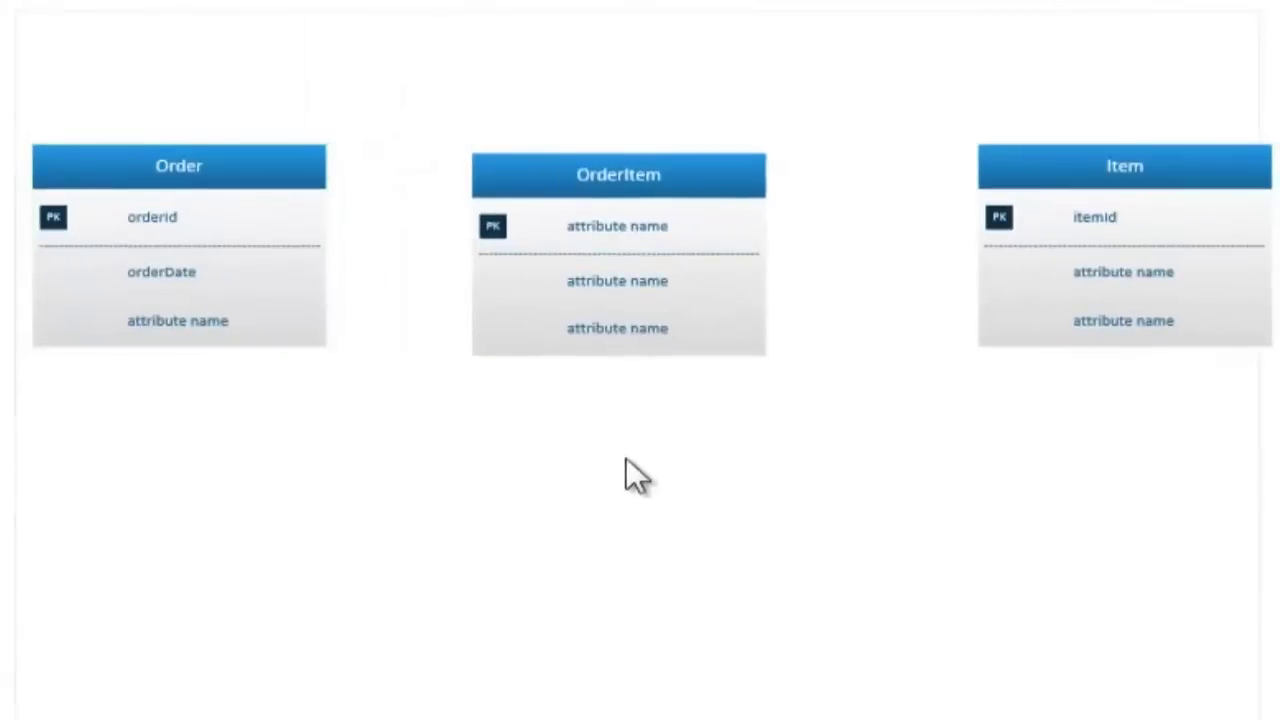
Rename Item's second attribute to description.
double_click(1128, 272)
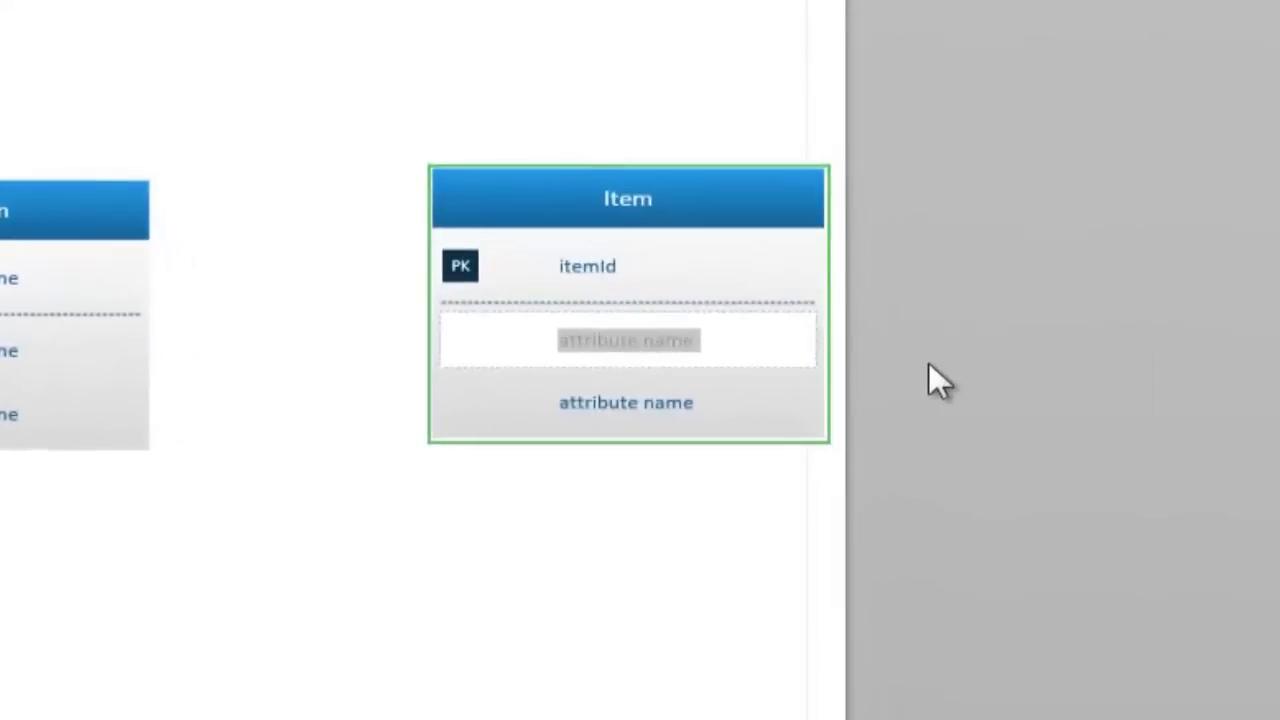
type("des")
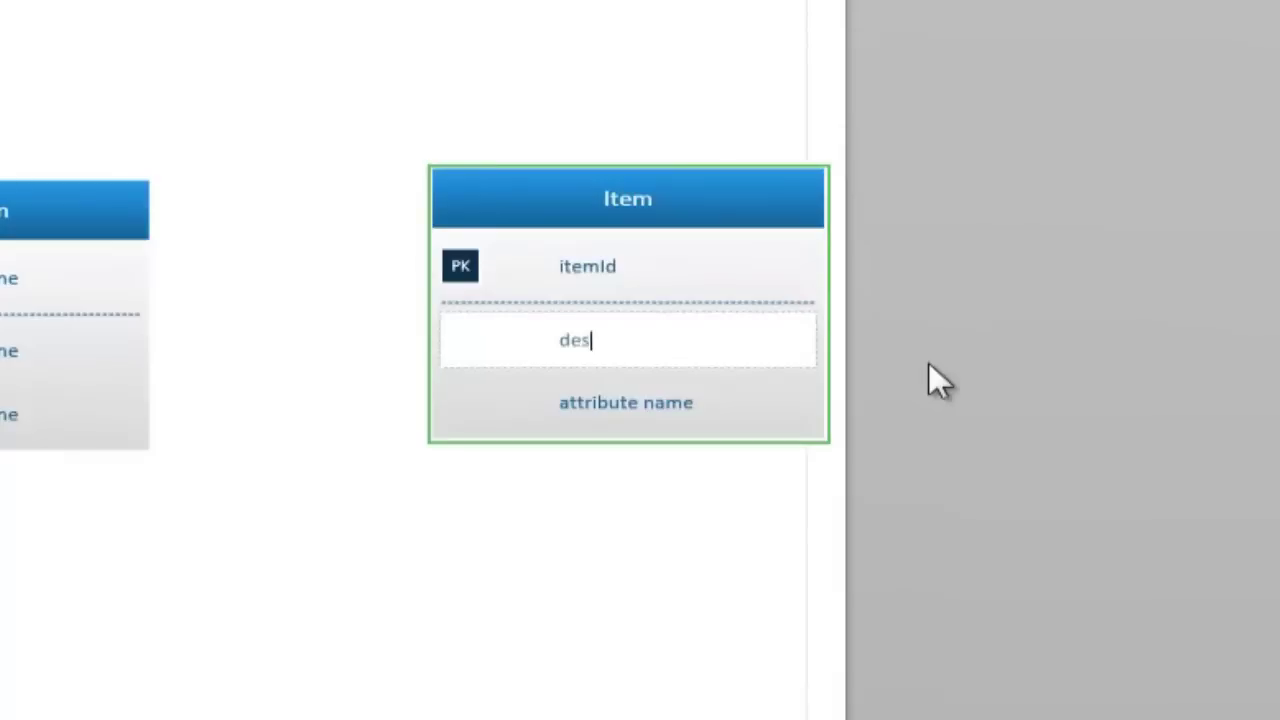
type("cription")
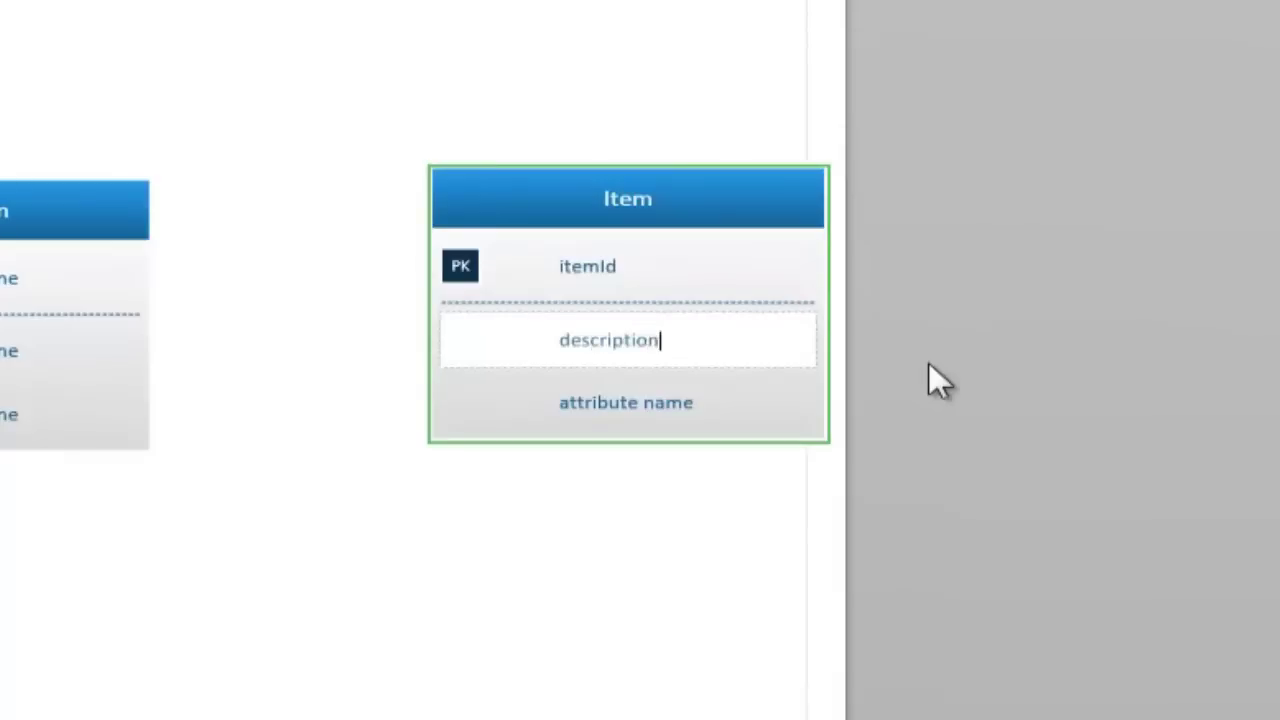
key("Return")
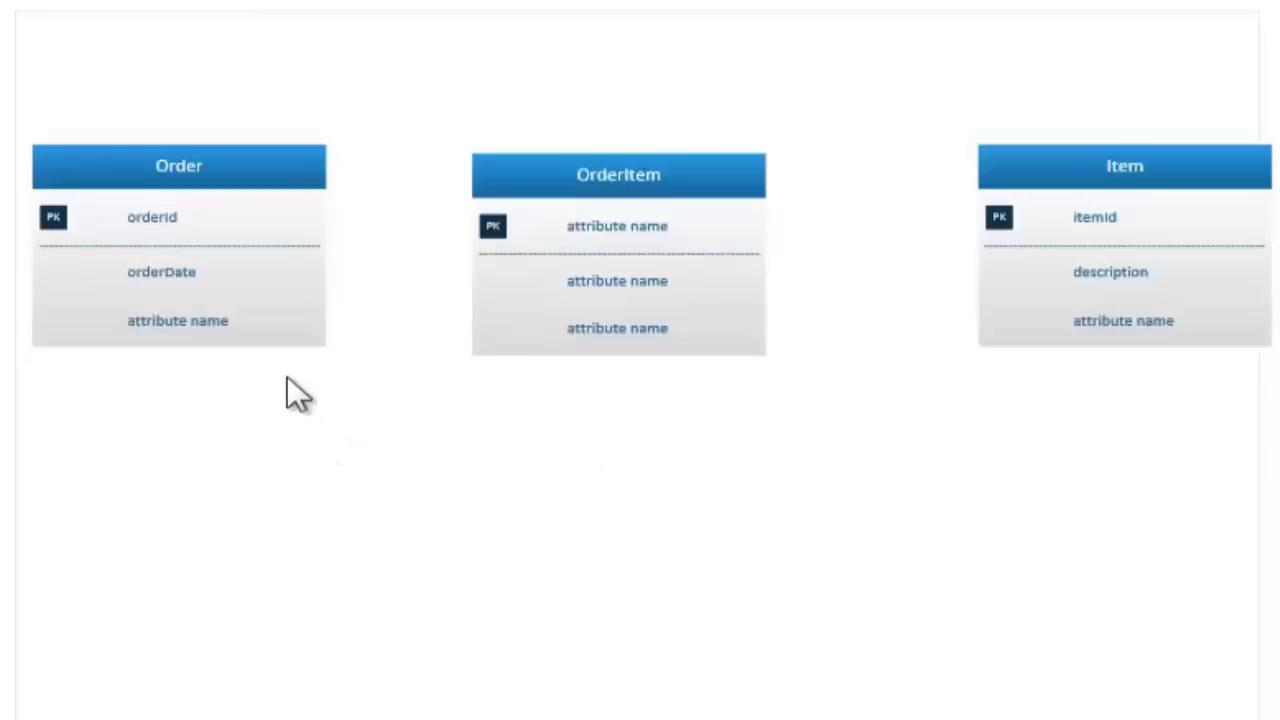
Delete the leftover placeholder attribute rows from the Order and Item entities.
left_click(213, 320)
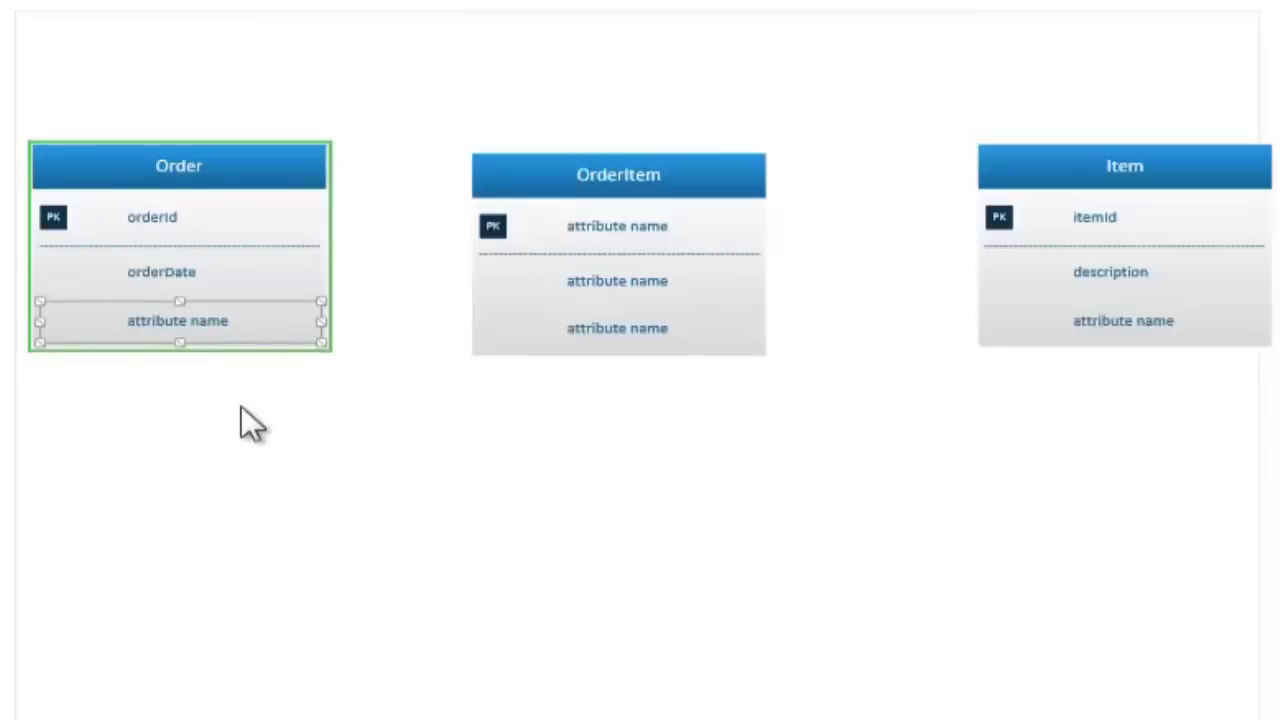
key("Delete")
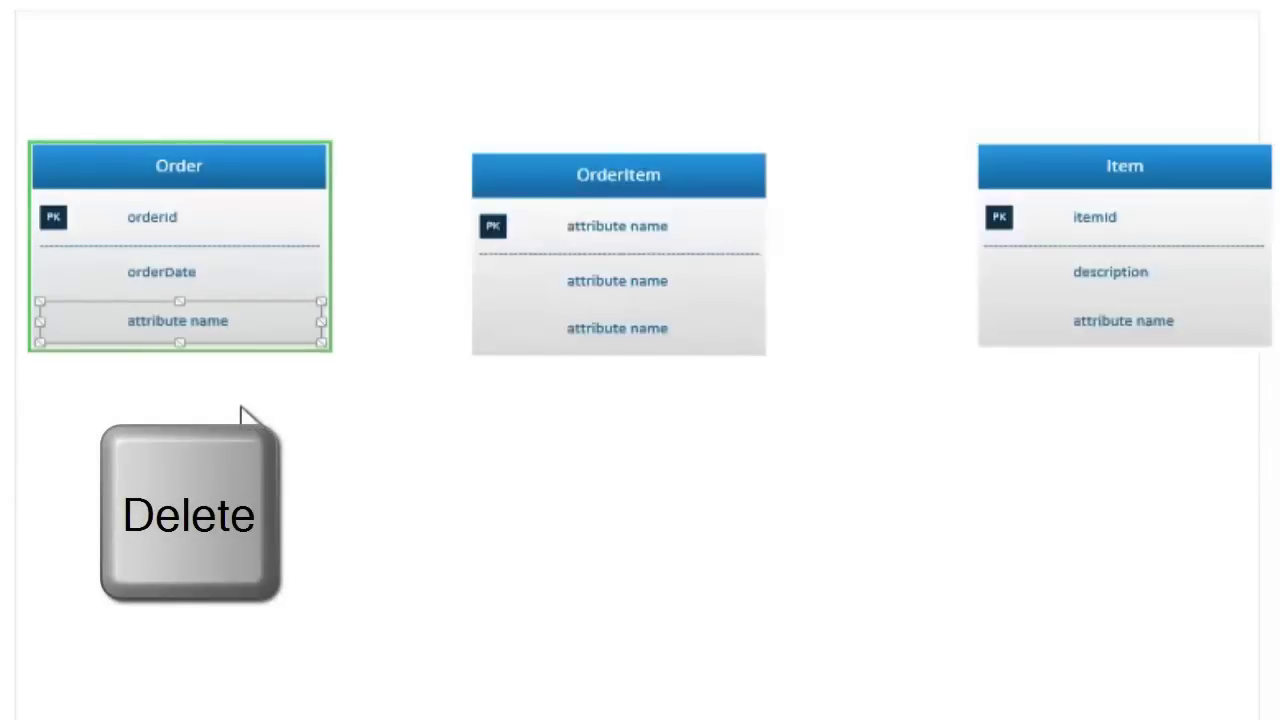
key("Delete")
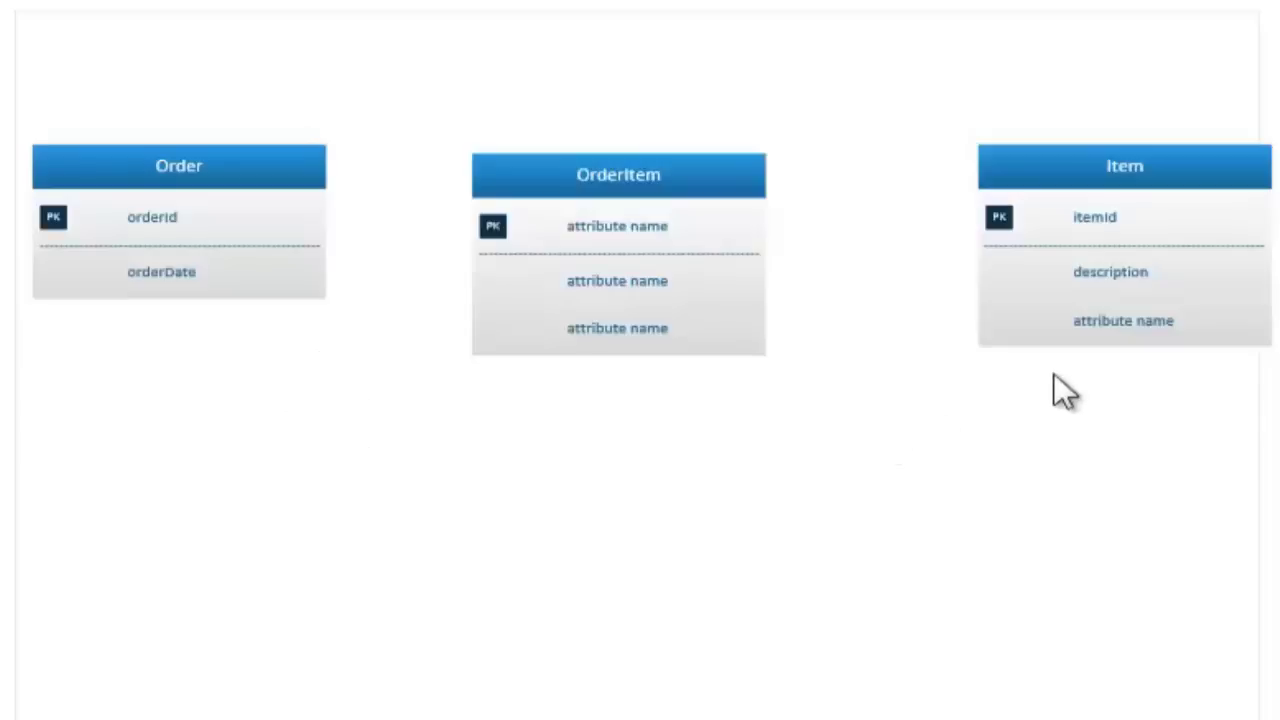
left_click(1108, 318)
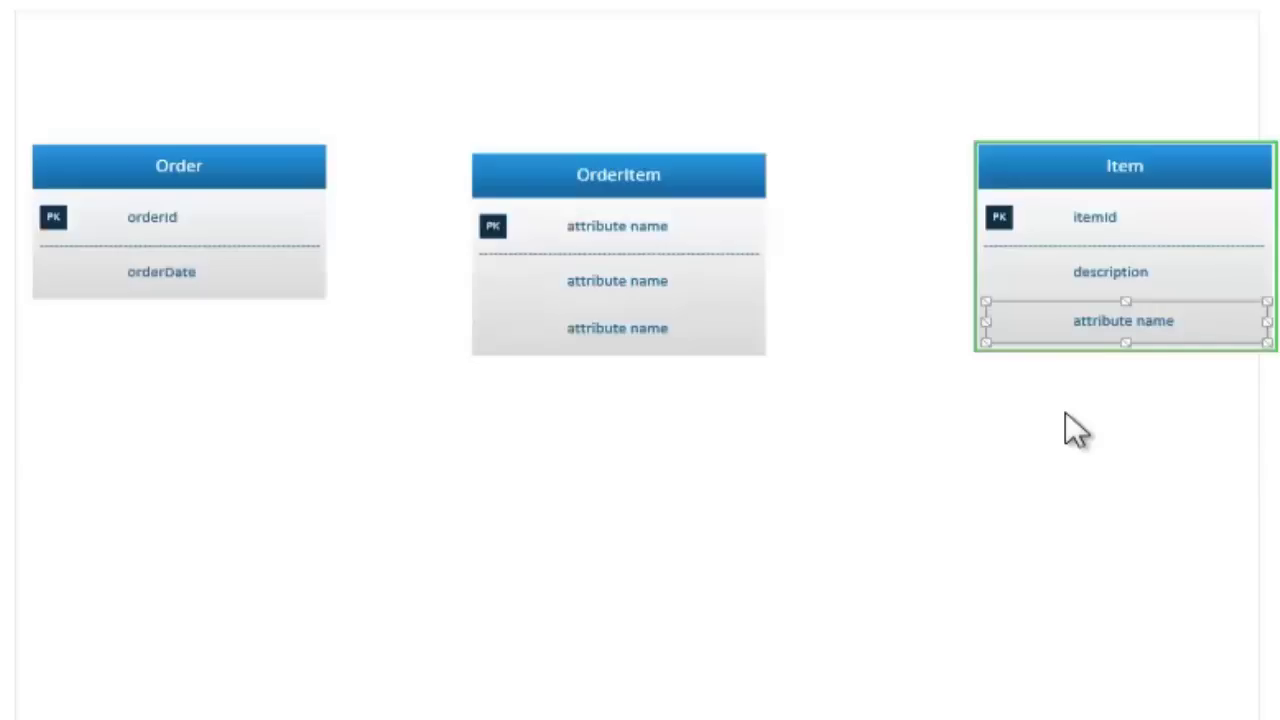
key("Delete")
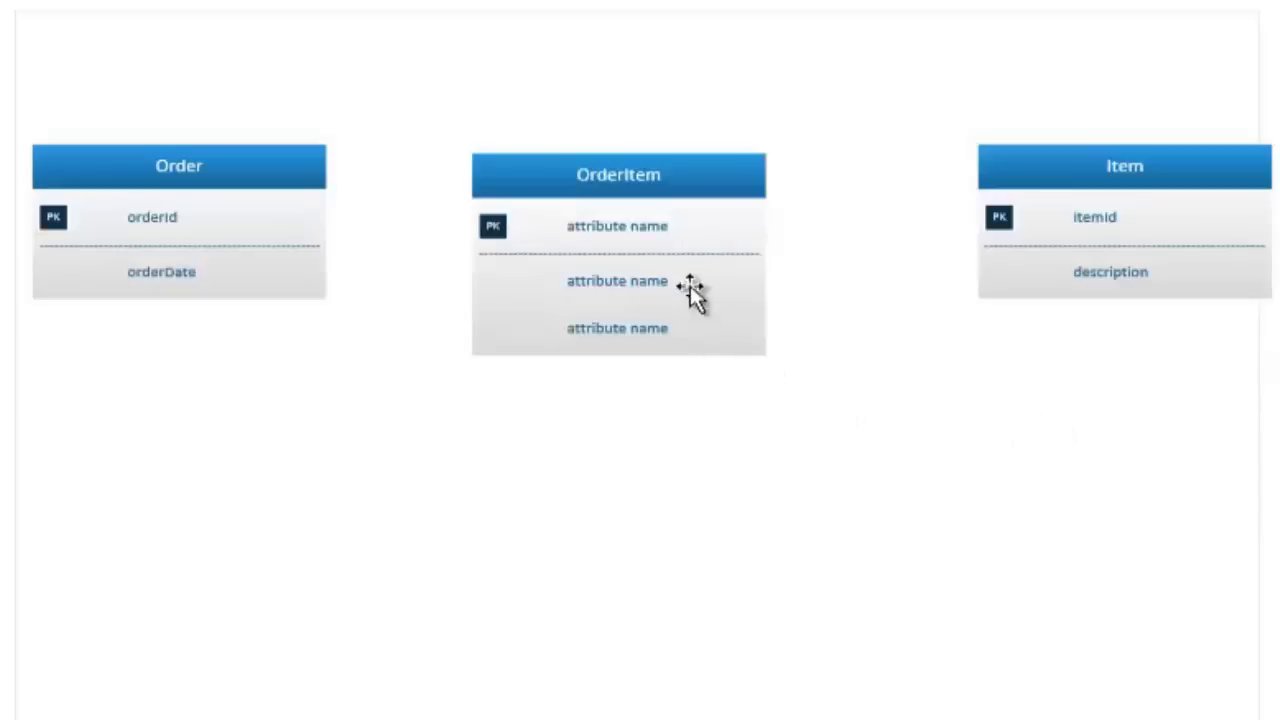
Rename OrderItem's primary key attribute to orderId.
left_click(634, 228)
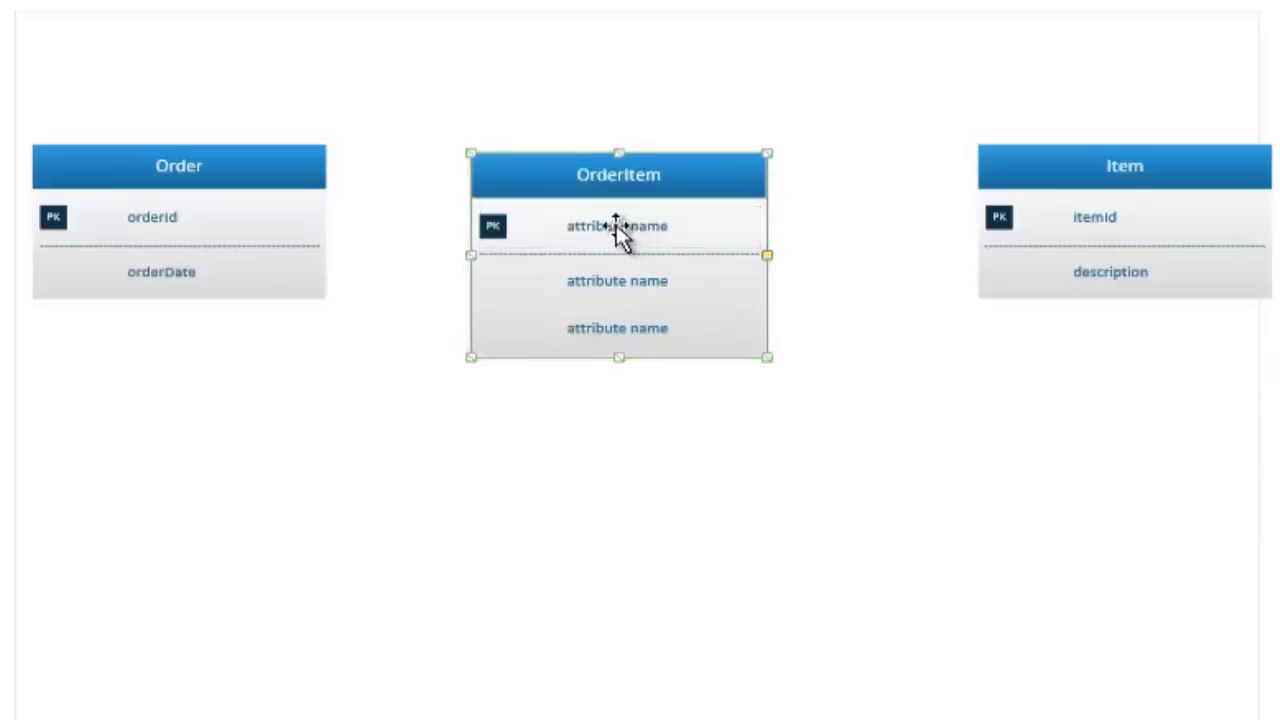
double_click(617, 228)
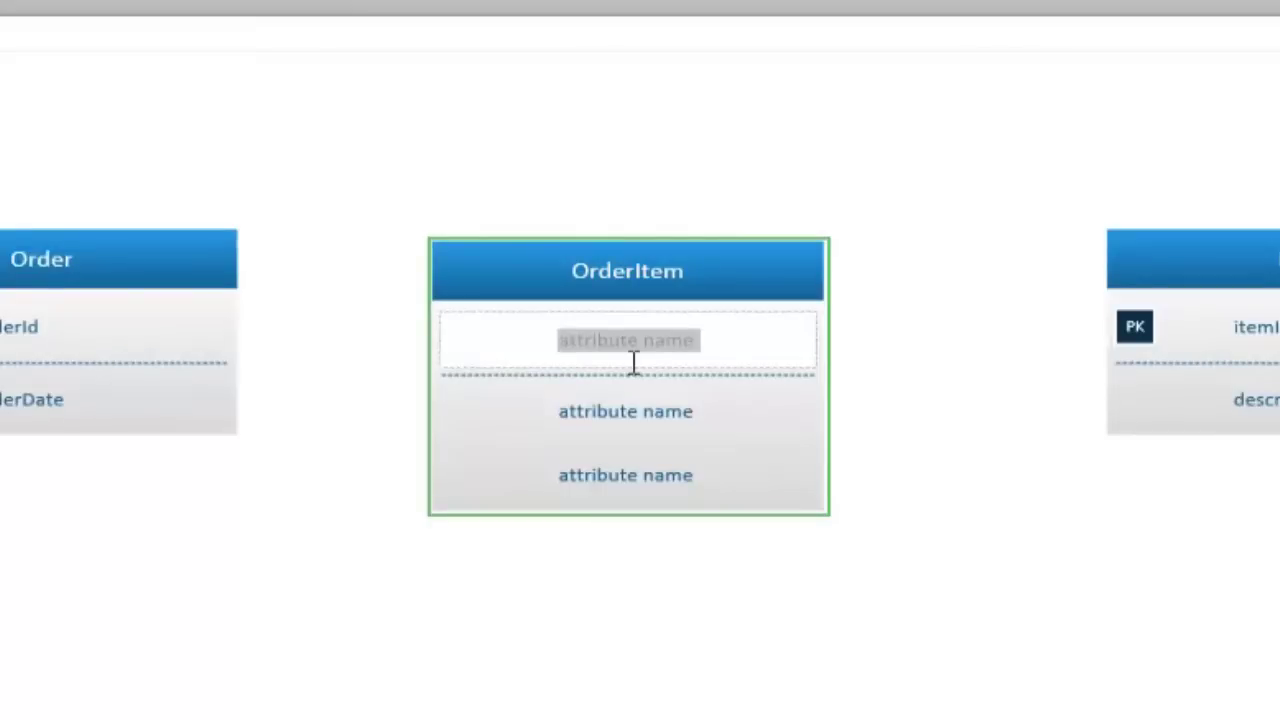
type("order")
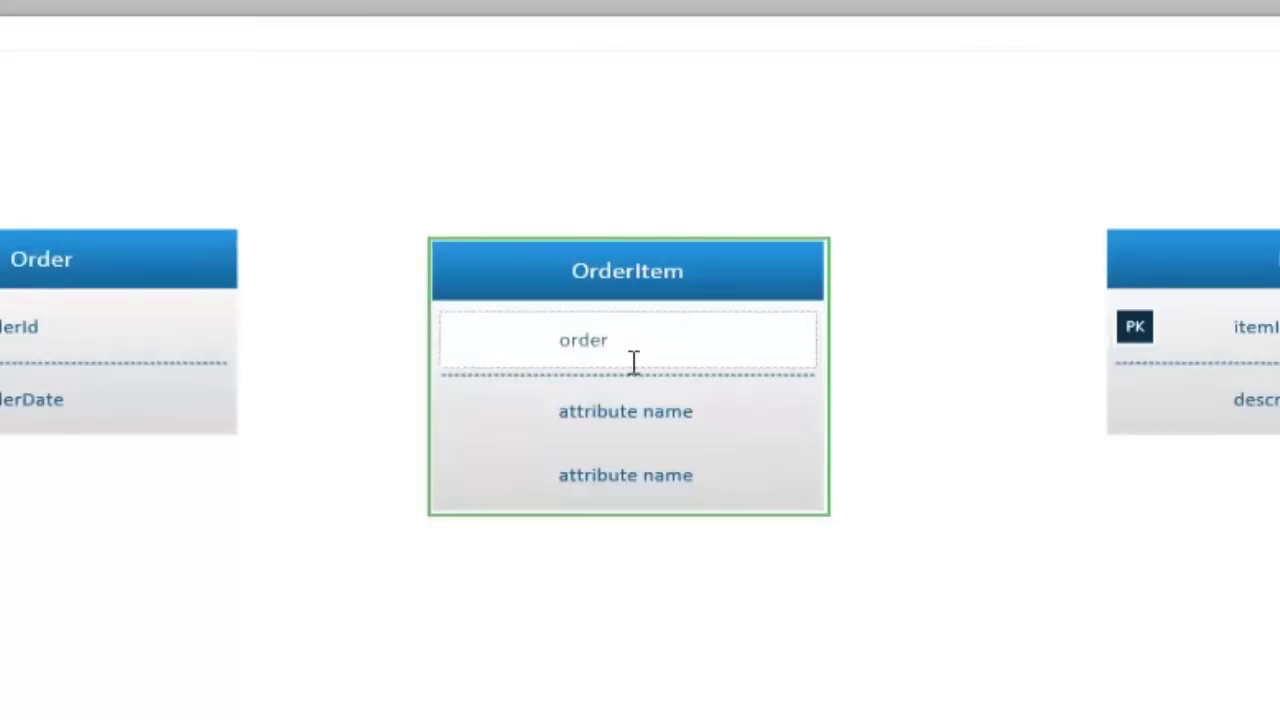
type("Id")
key("Return")
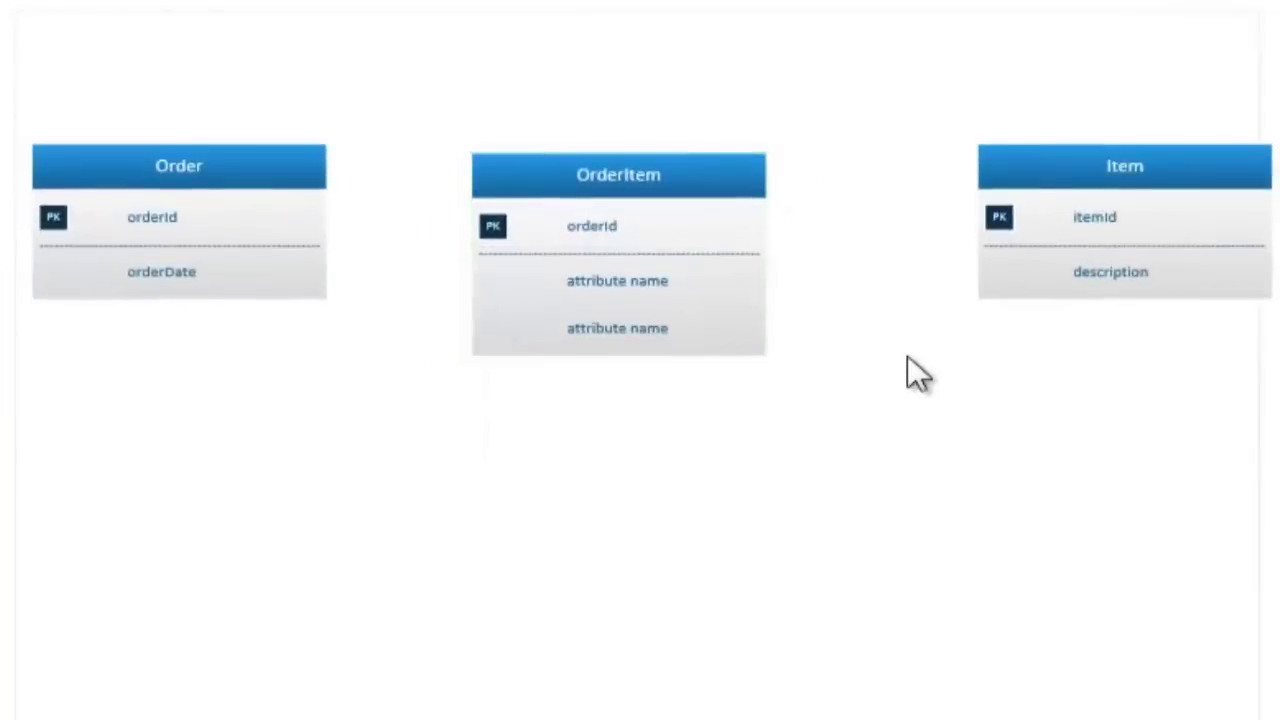
Rename OrderItem's second attribute to itemId.
left_click(651, 283)
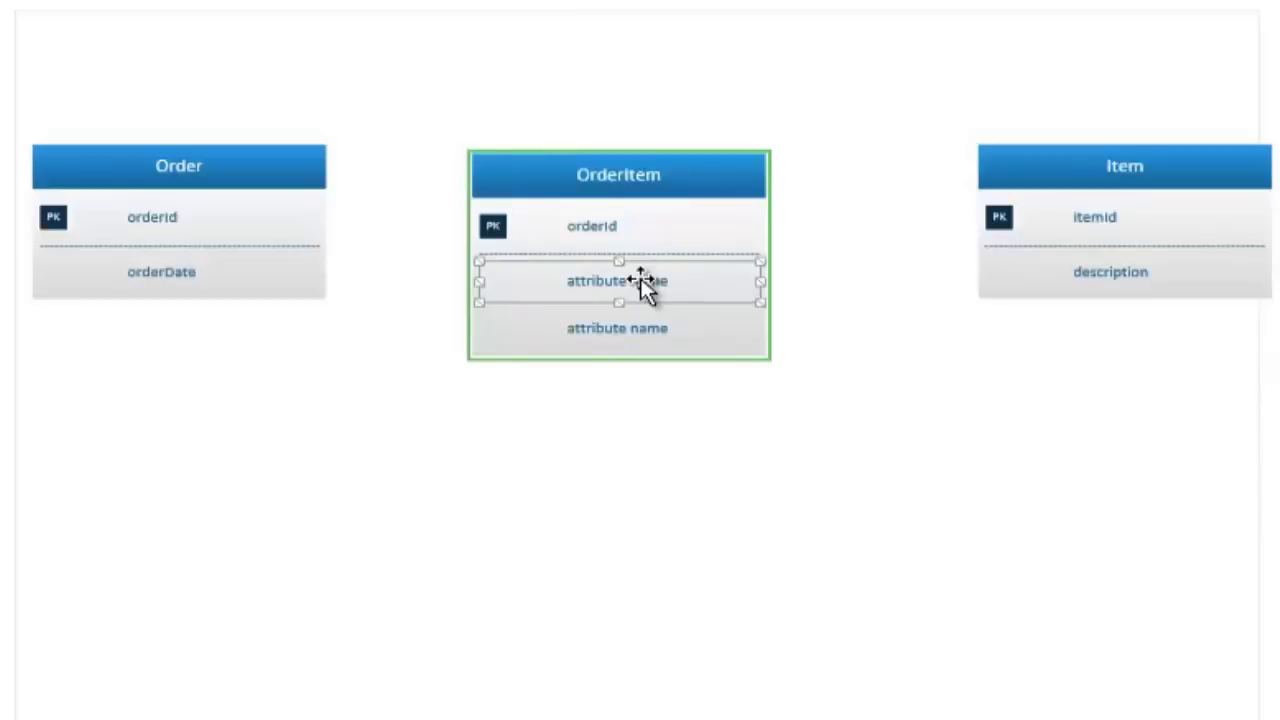
double_click(642, 282)
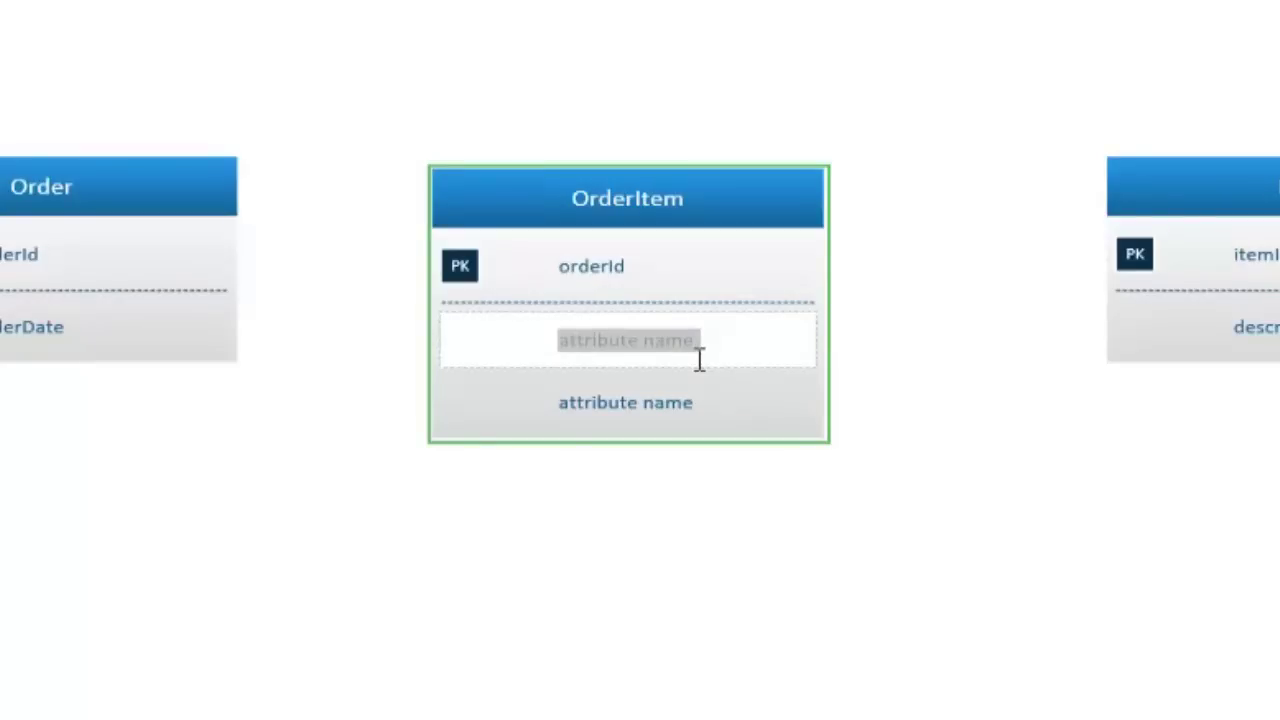
type("itemI")
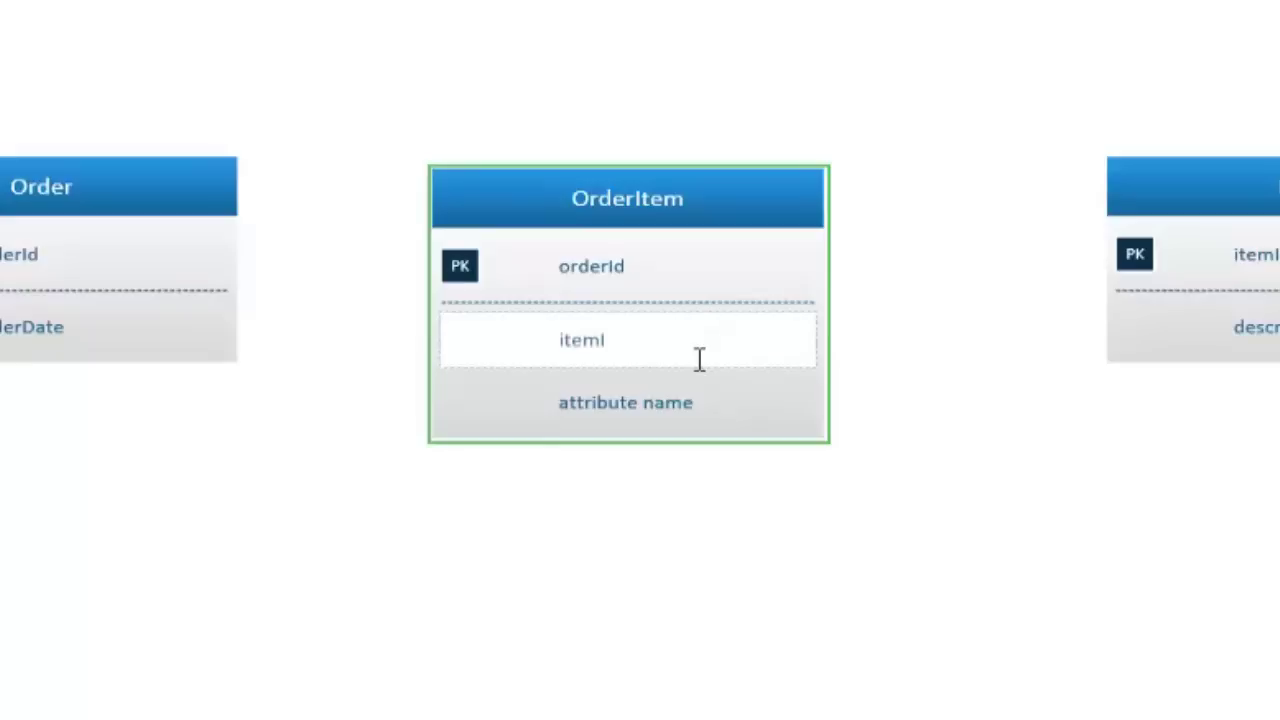
type("d")
left_click(705, 484)
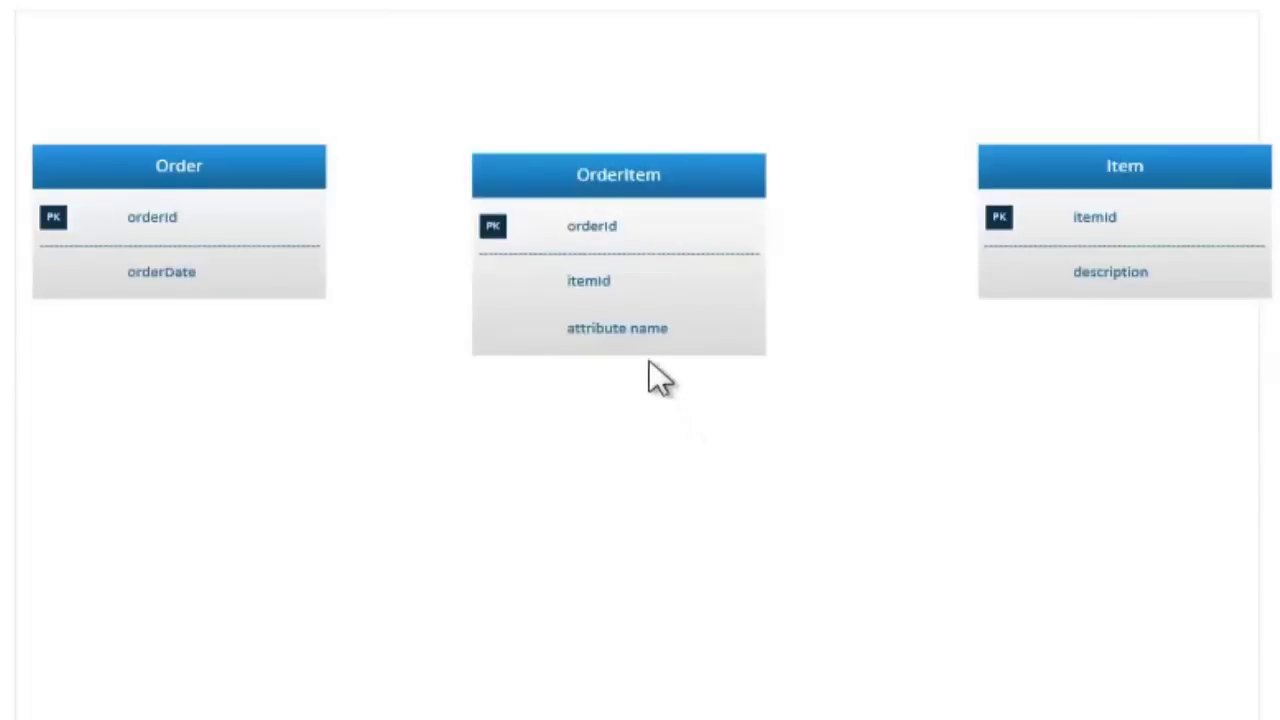
Set itemId in OrderItem as a primary key, forming a composite key with orderId.
left_click(600, 282)
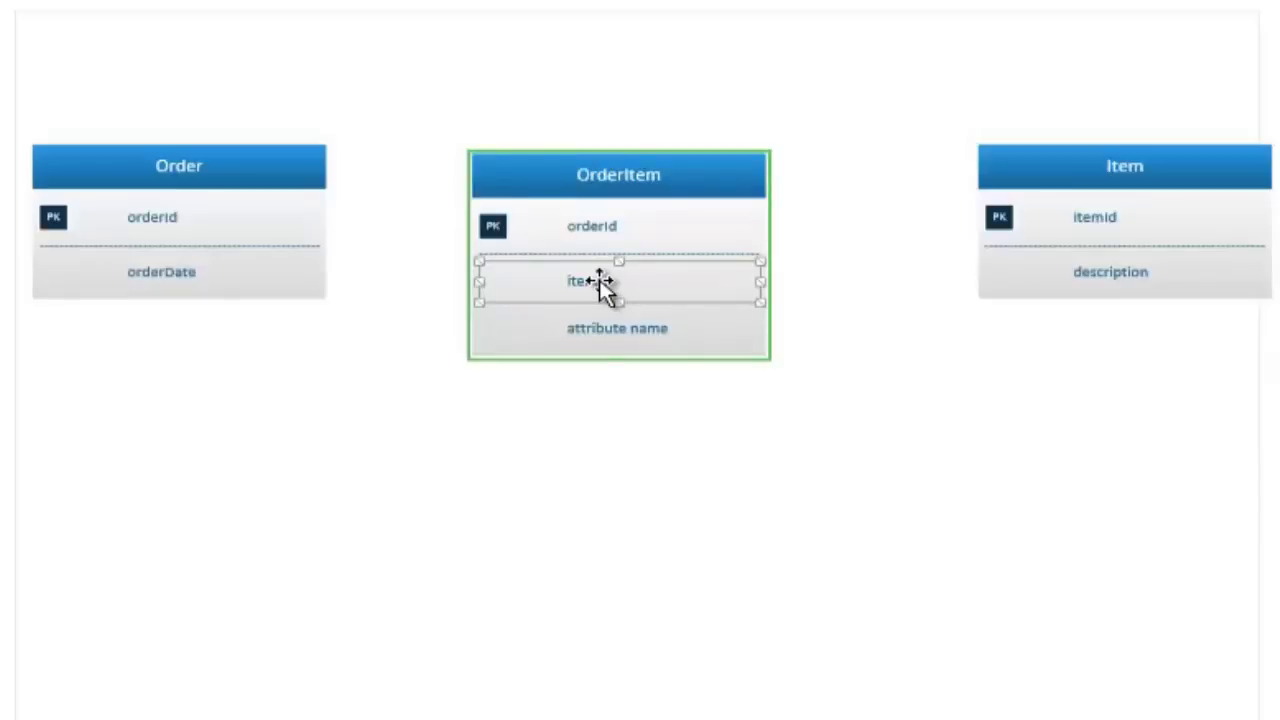
right_click(600, 285)
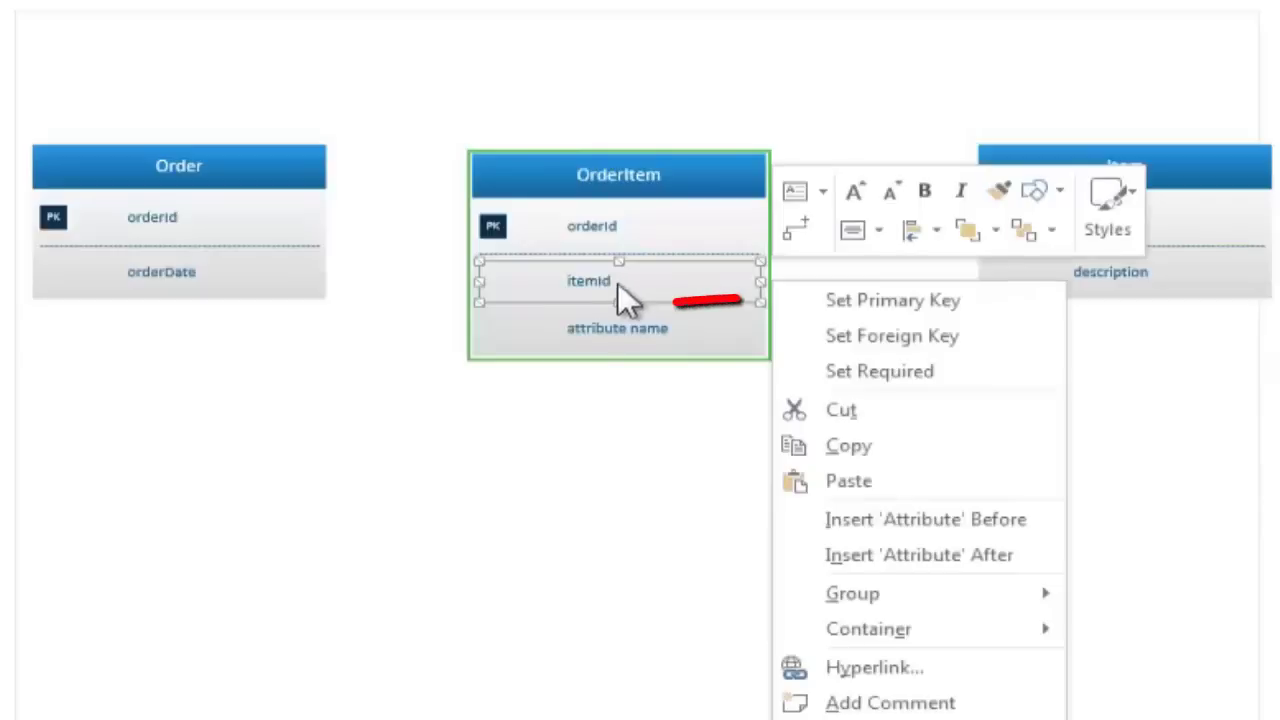
left_click(891, 300)
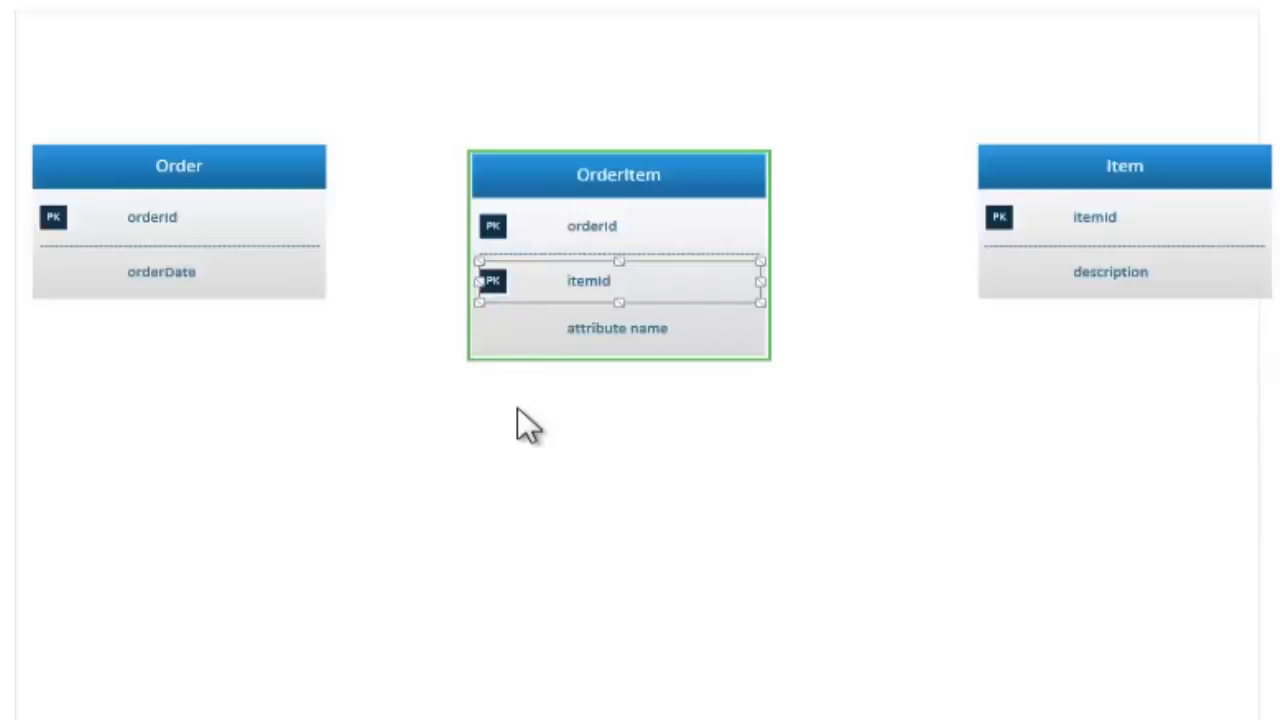
left_click(519, 407)
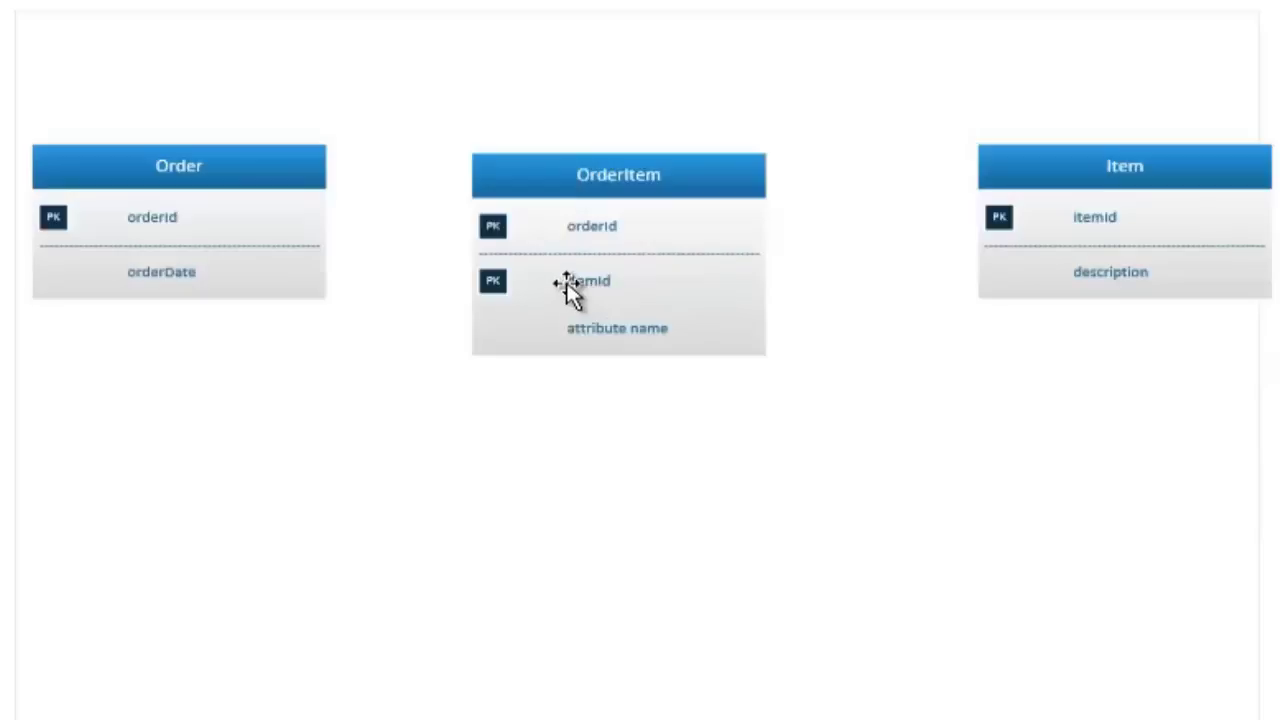
Mark both orderId and itemId in OrderItem as foreign keys.
right_click(580, 226)
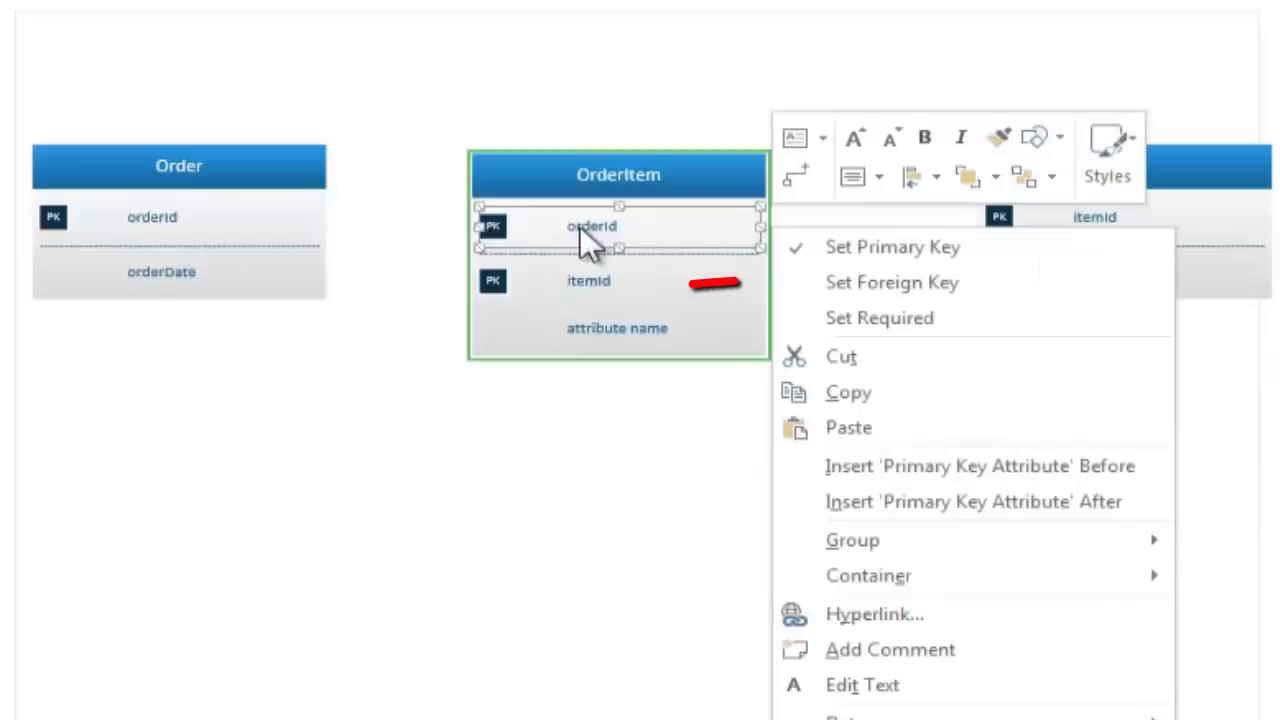
left_click(864, 285)
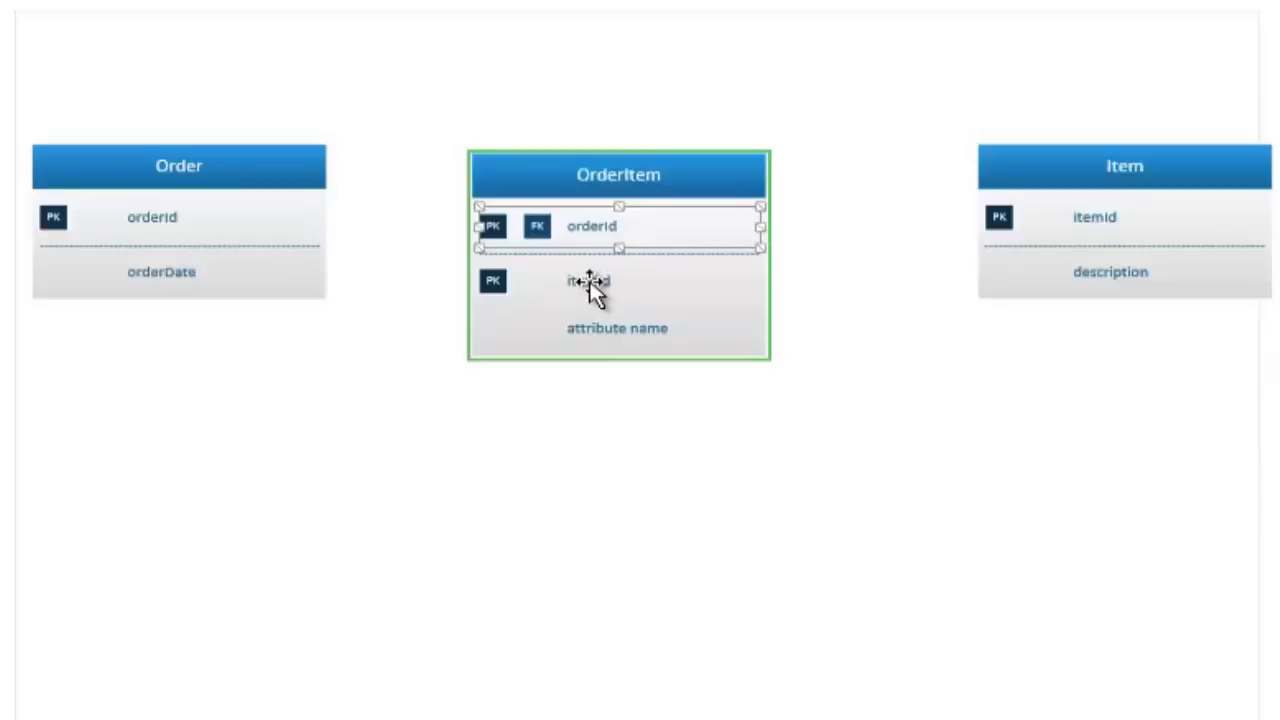
right_click(590, 283)
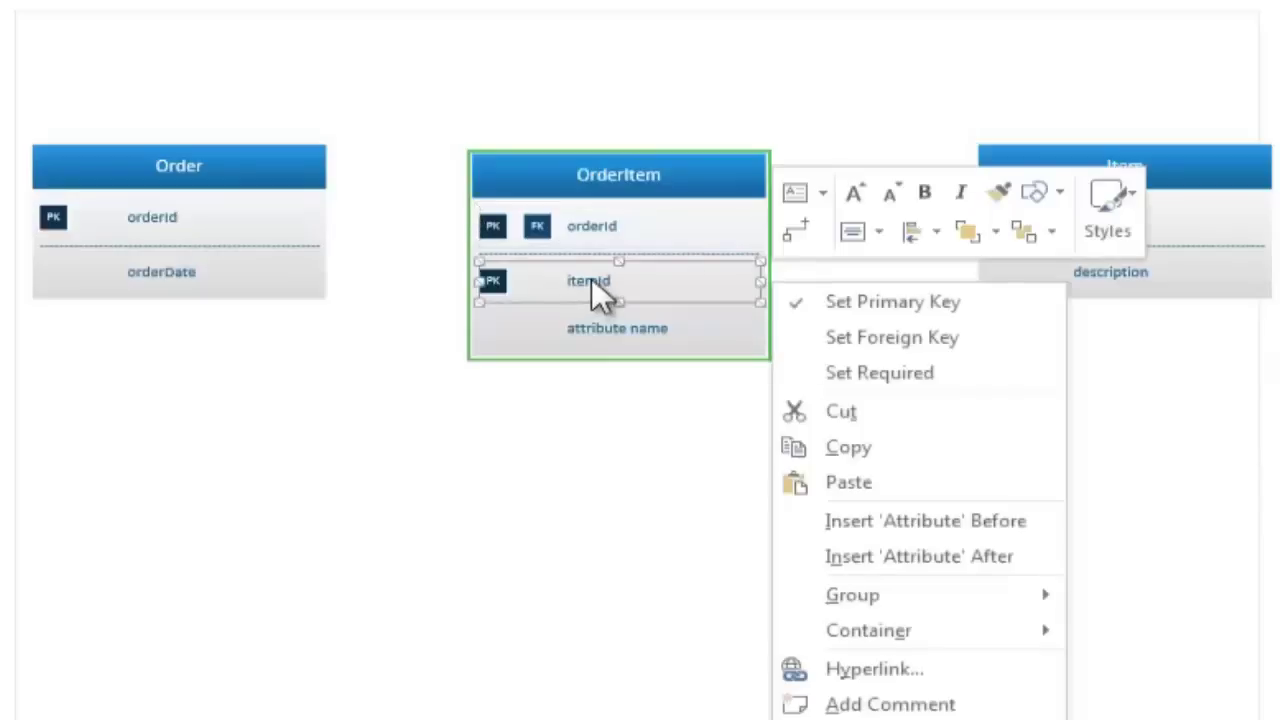
left_click(893, 337)
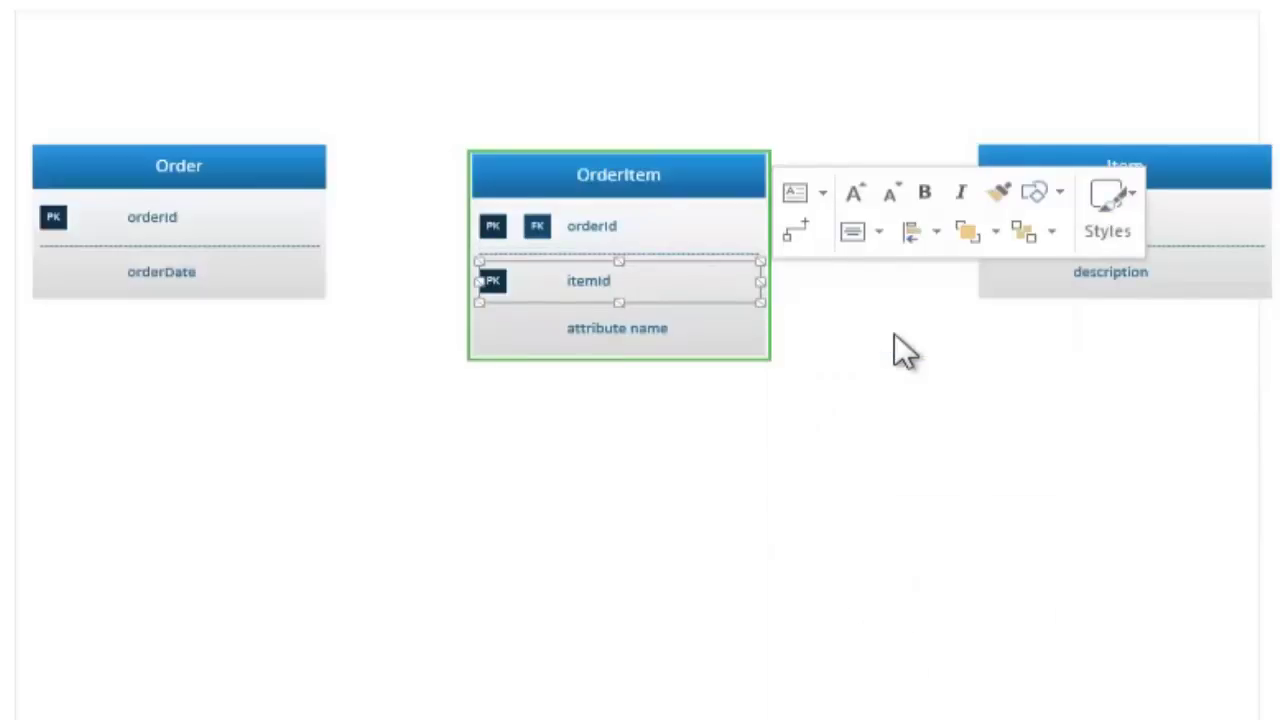
left_click(843, 366)
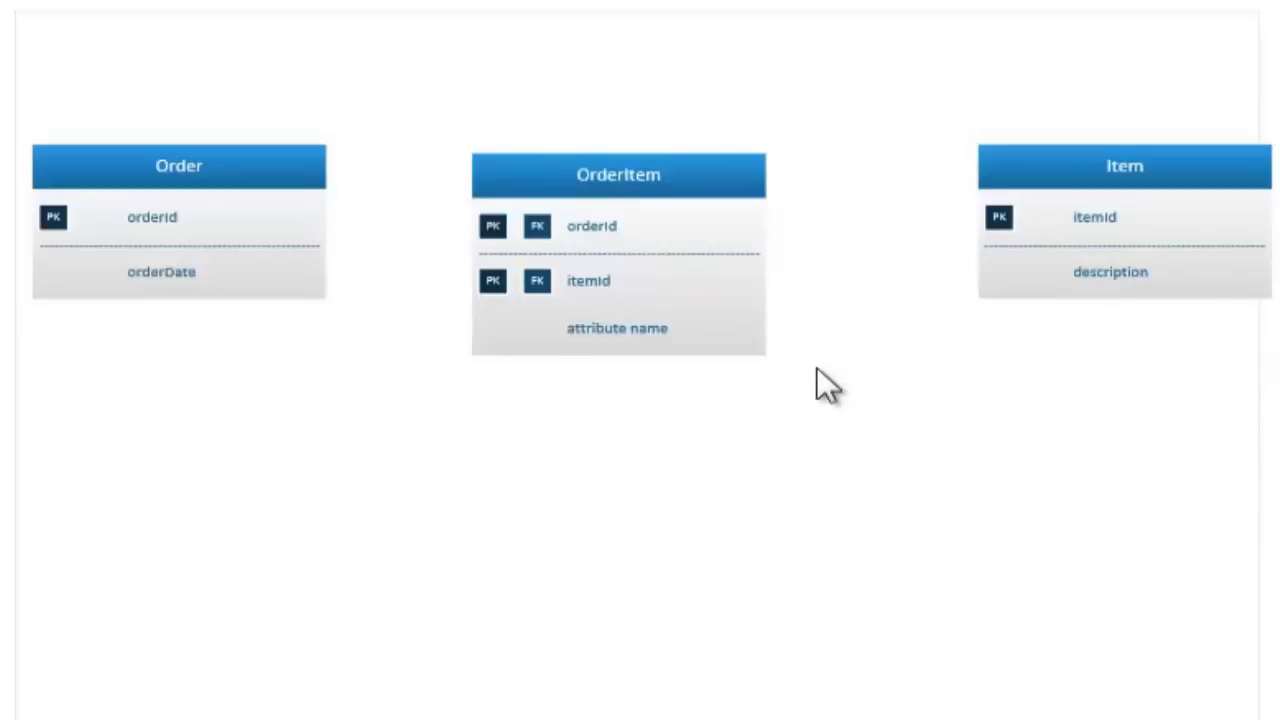
Rename OrderItem's placeholder 'attribute name' row to 'quantity'.
left_click(637, 324)
left_click(637, 324)
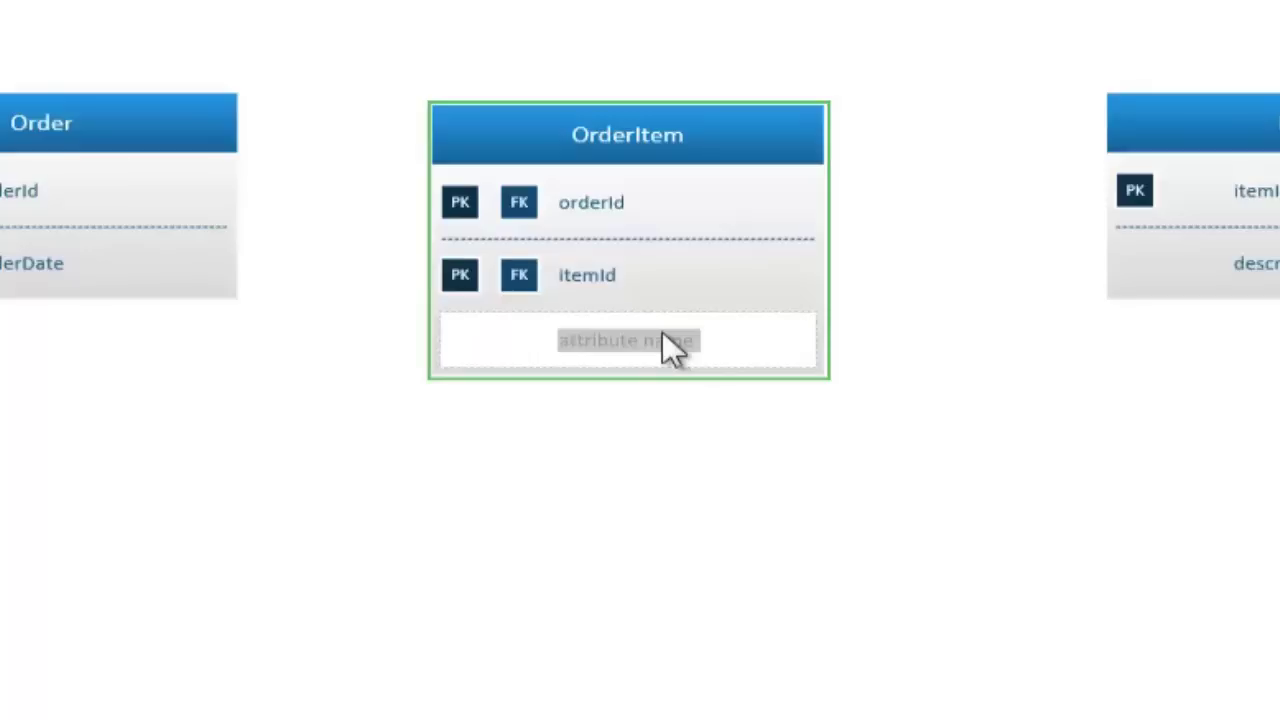
type("qua")
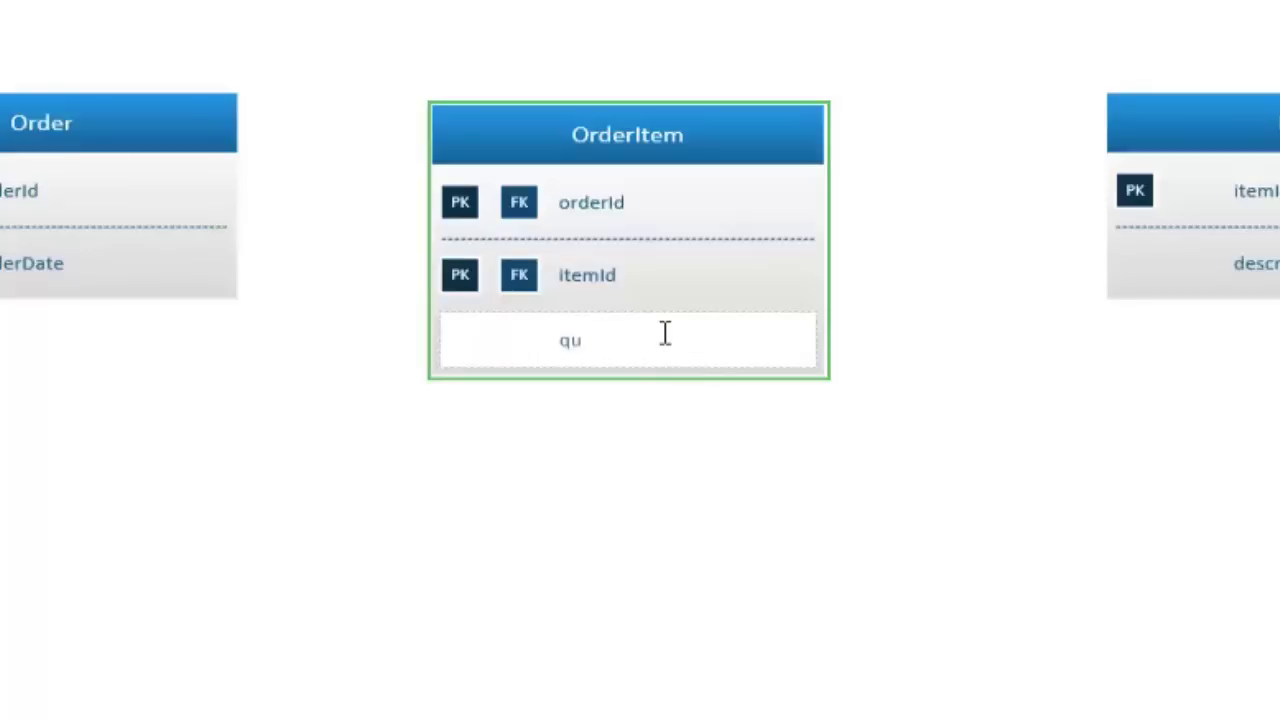
type("ntity")
left_click(701, 407)
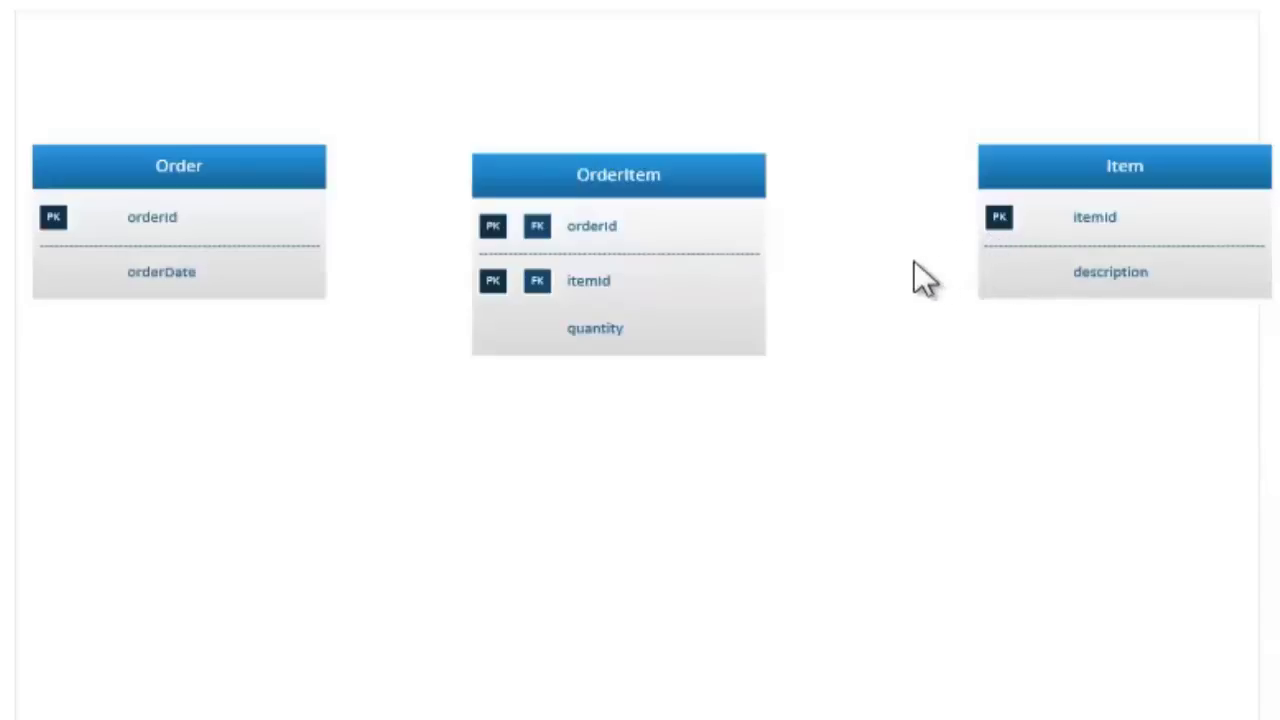
Drag OrderItem's Primary Key Separator down between the itemId and quantity rows.
left_click(700, 256)
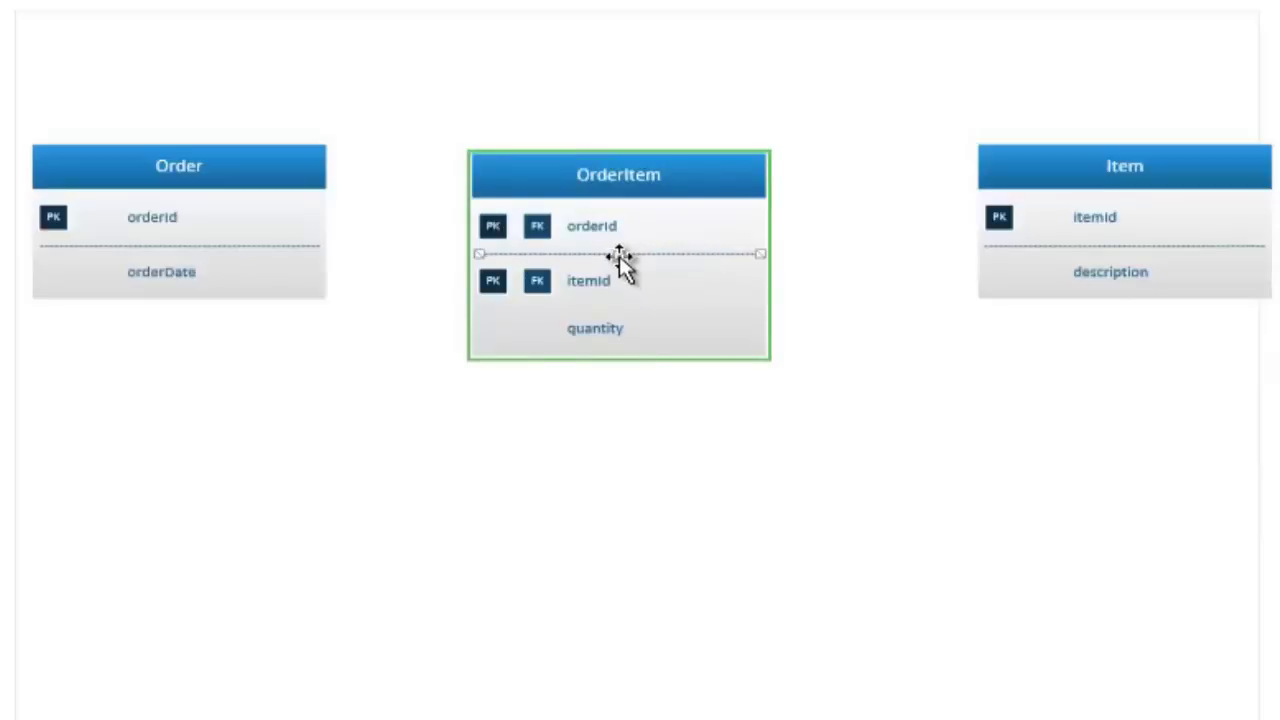
left_click_drag(617, 263, 624, 302)
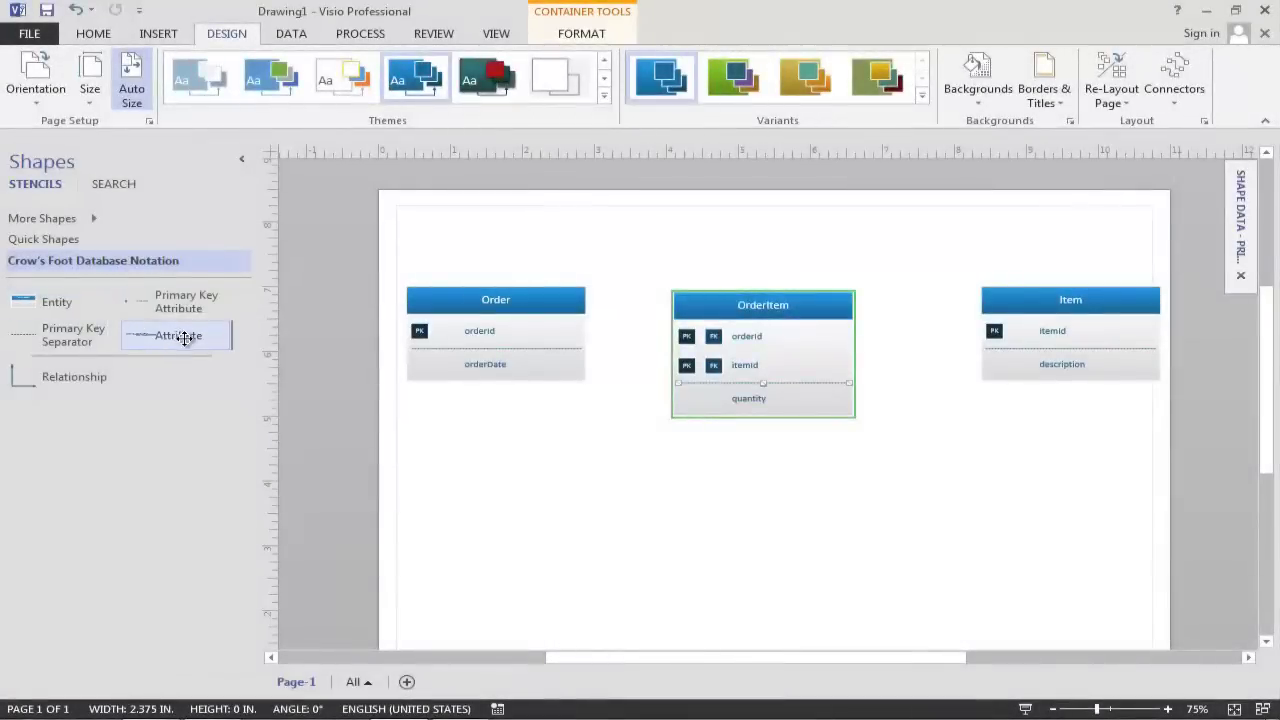
Drop a new Attribute row into Item below description and name it 'price'.
left_click_drag(172, 336, 1085, 390)
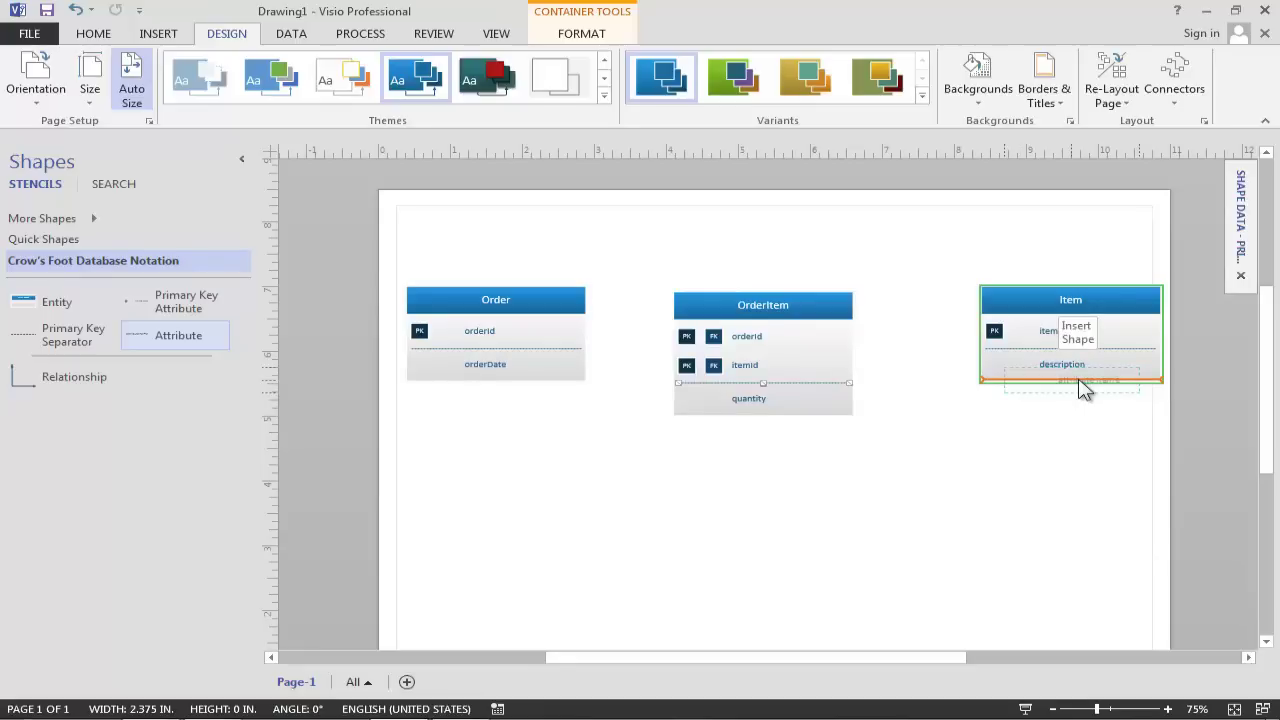
left_click_drag(1085, 390, 1078, 381)
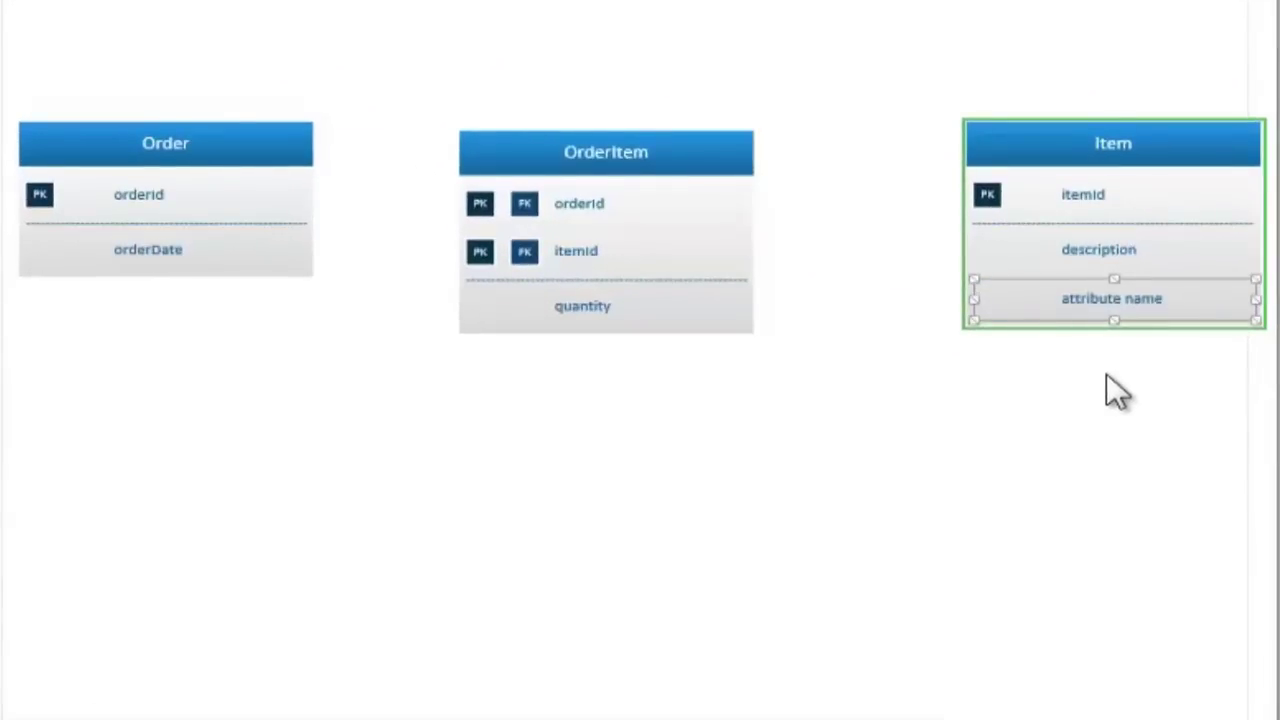
double_click(1131, 296)
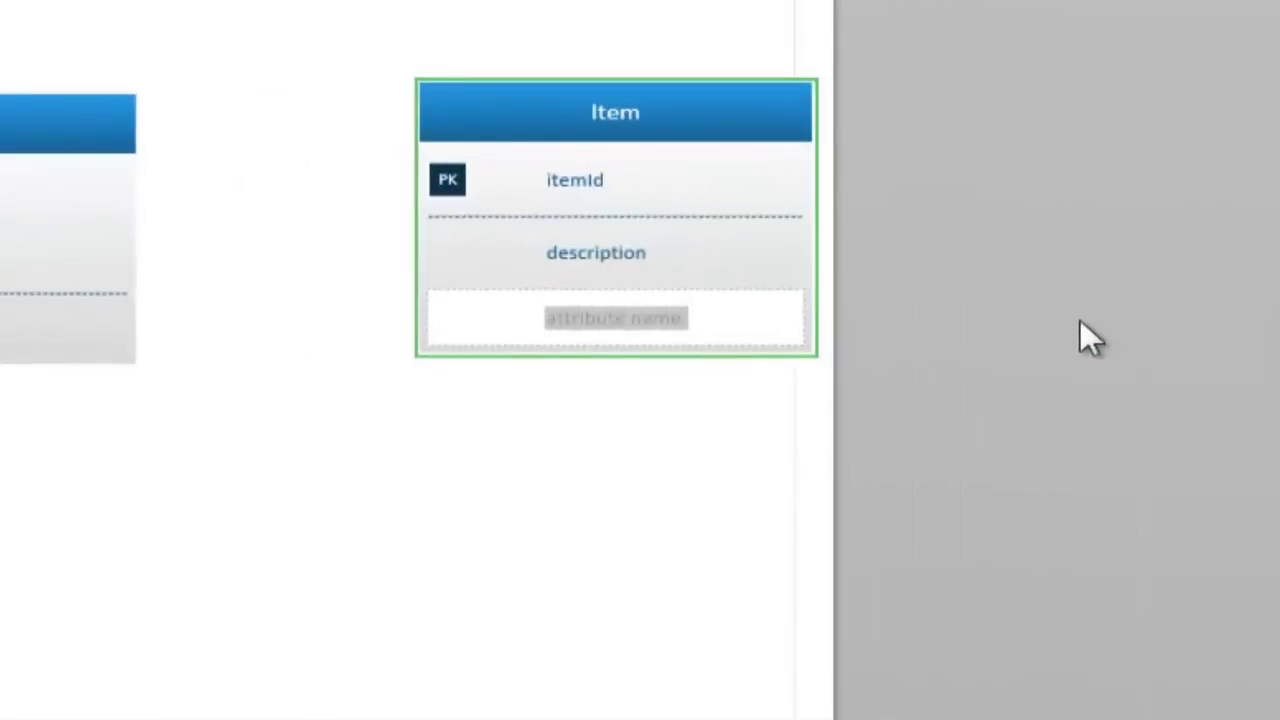
type("price")
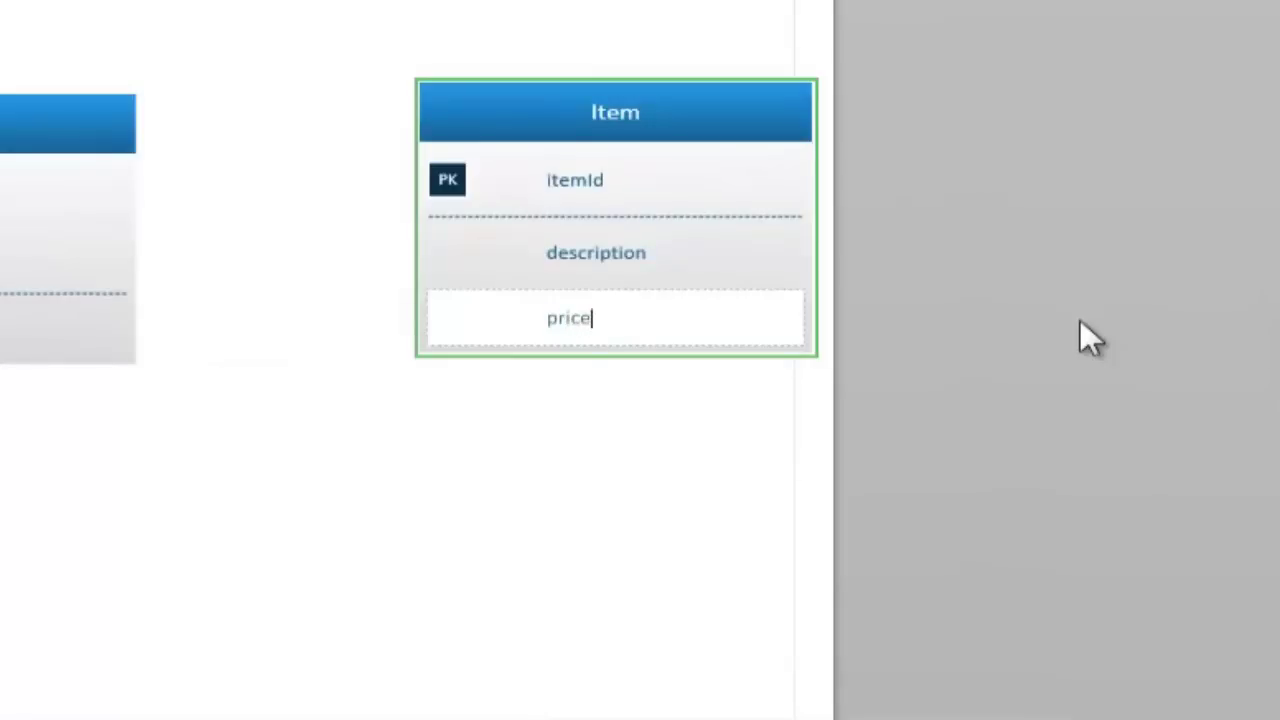
key("Return")
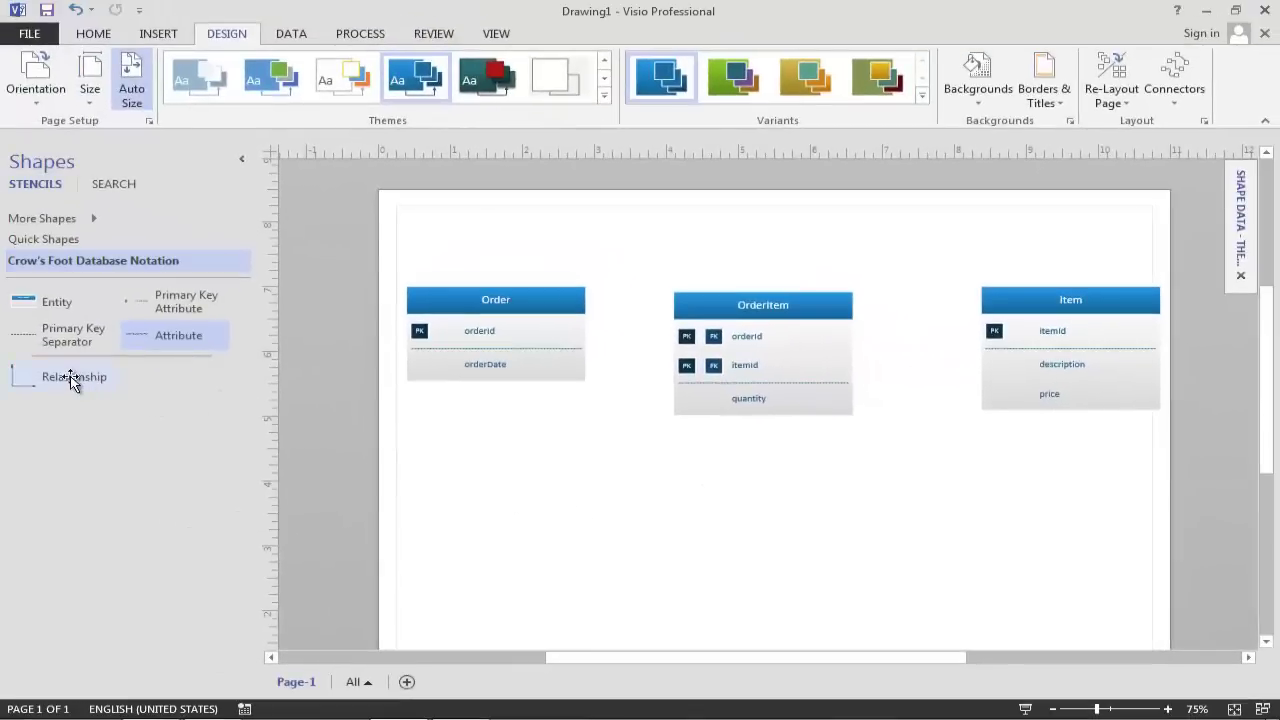
Place a Crow's Foot Relationship connector below Order and adjust its horizontal end.
left_click_drag(66, 384, 603, 503)
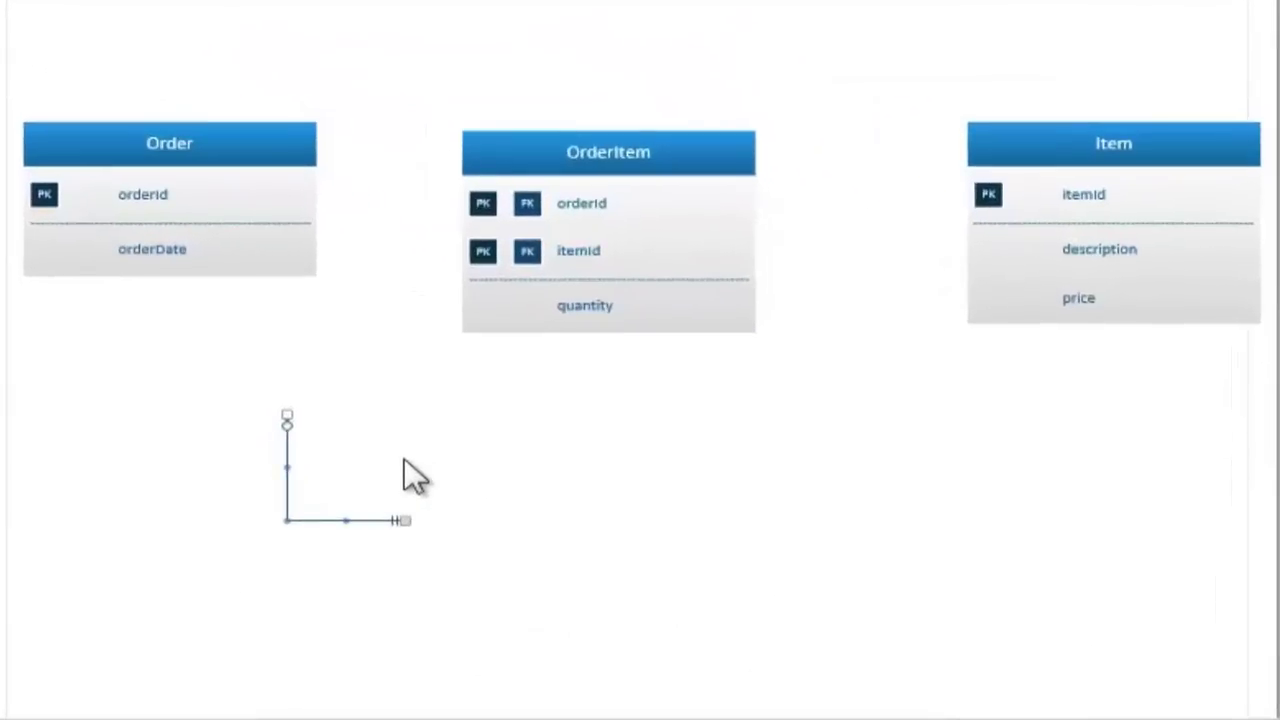
left_click(404, 460)
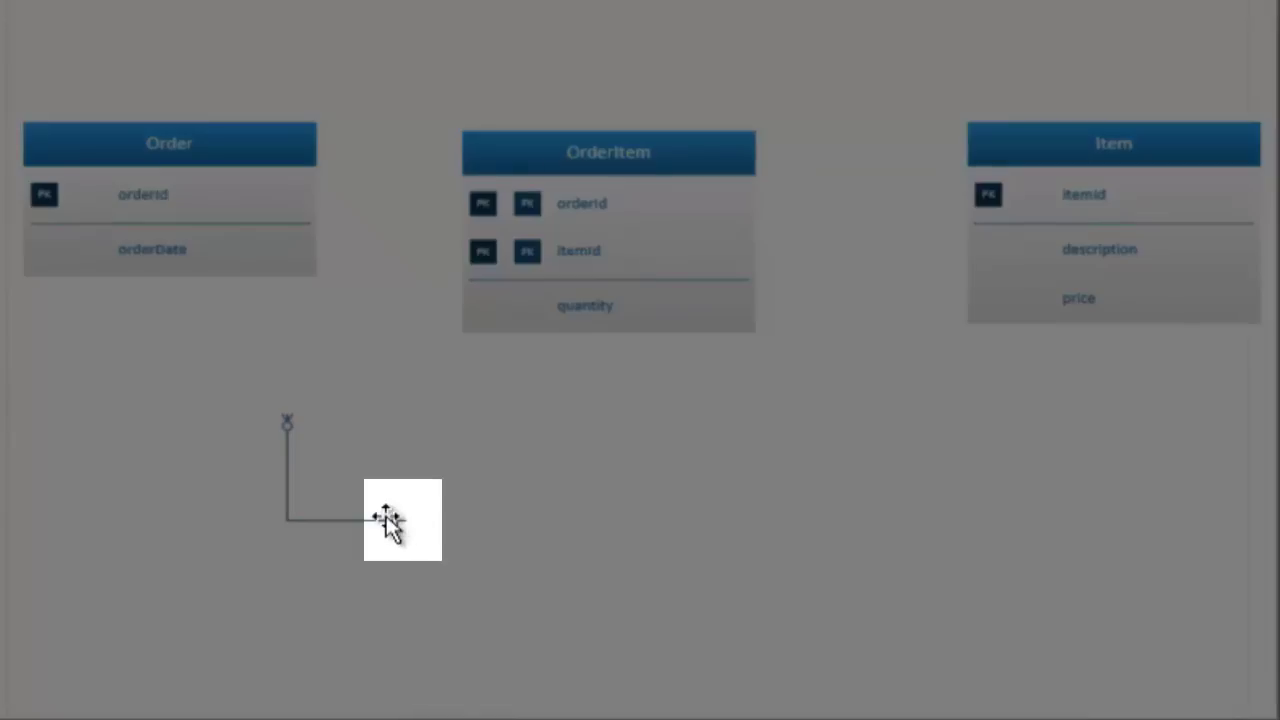
mouse_move(388, 522)
left_mouse_down()
mouse_move(414, 530)
mouse_move(388, 520)
mouse_move(405, 520)
left_mouse_up()
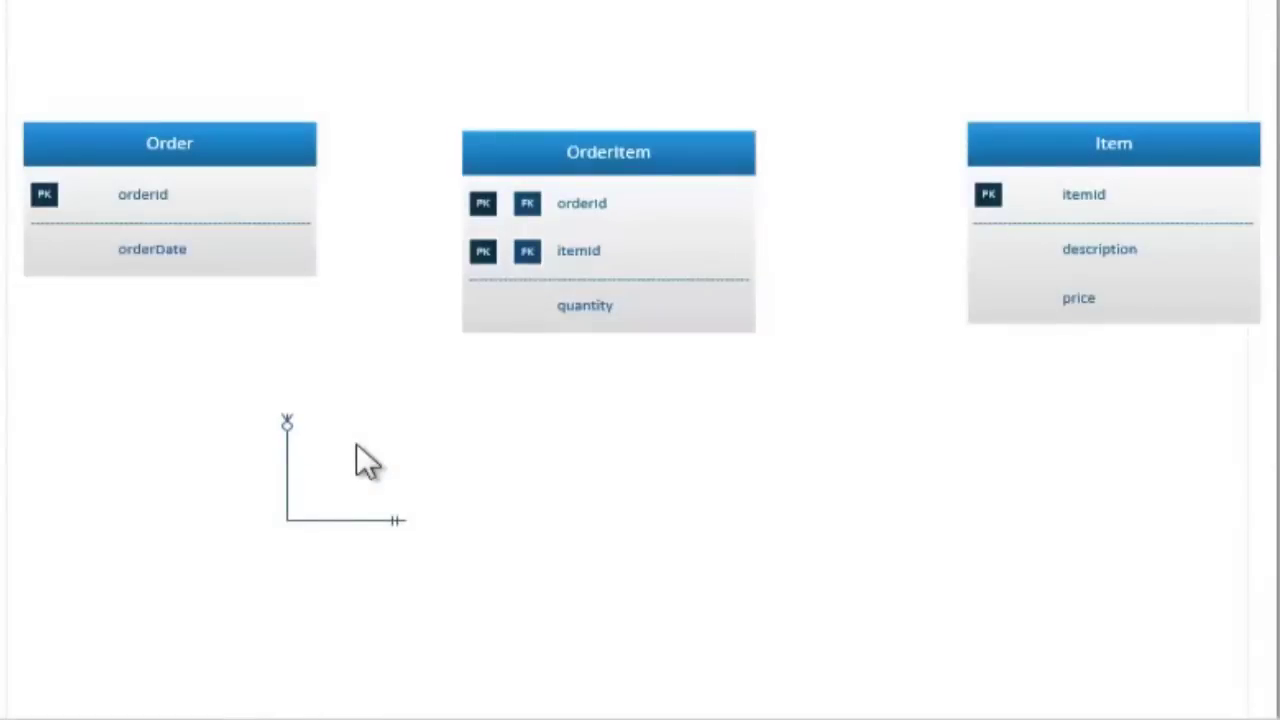
left_click(287, 463)
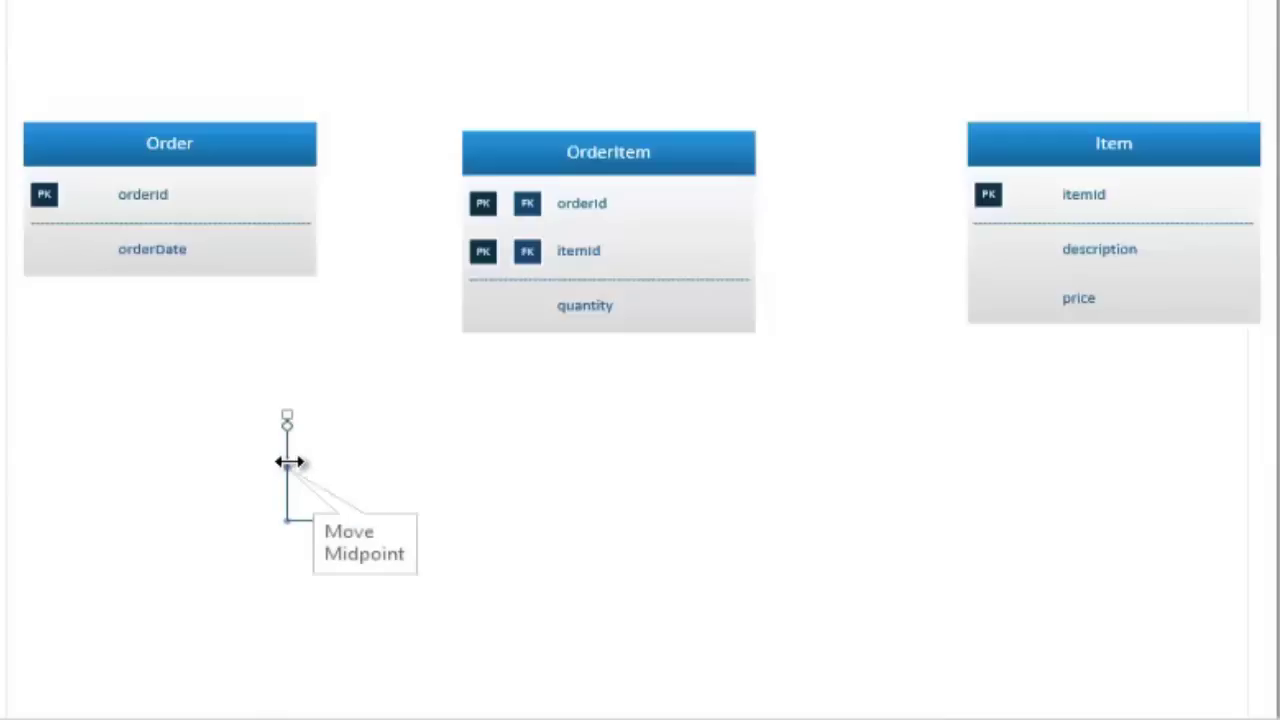
right_click(288, 462)
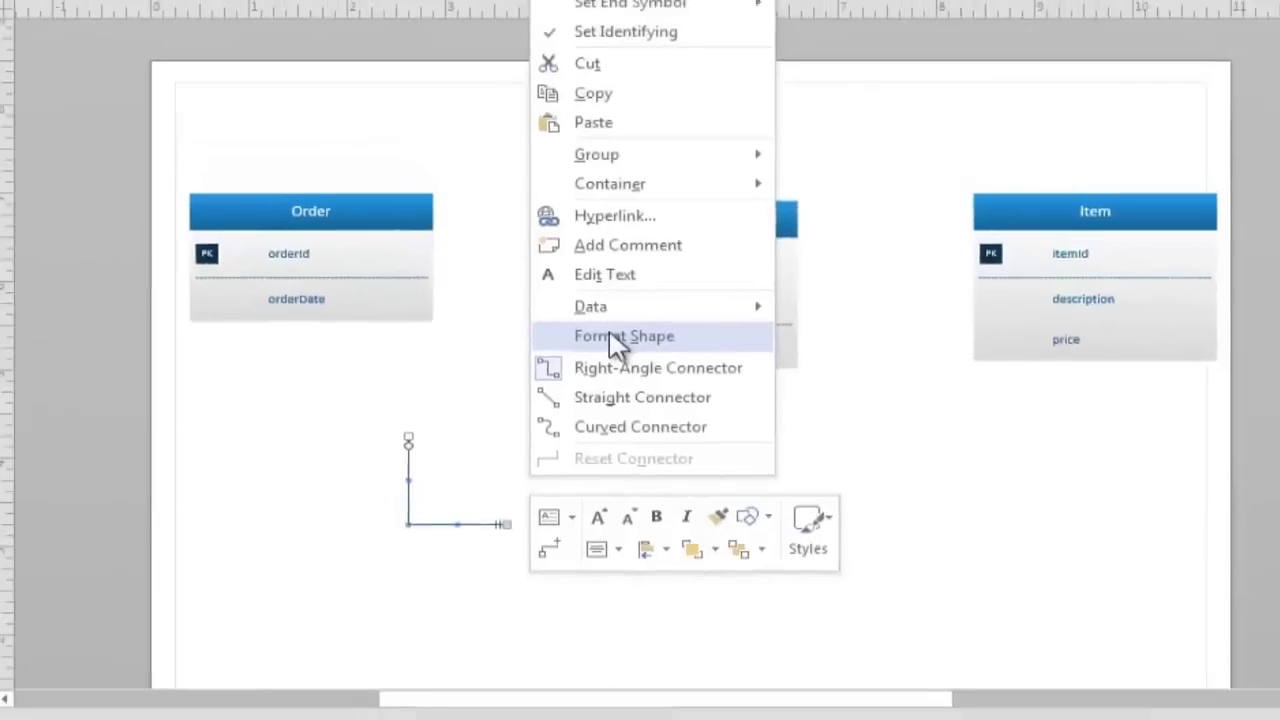
Set the connector's Begin and End arrow sizes to Jumbo, then close the Format Shape pane.
left_click(615, 337)
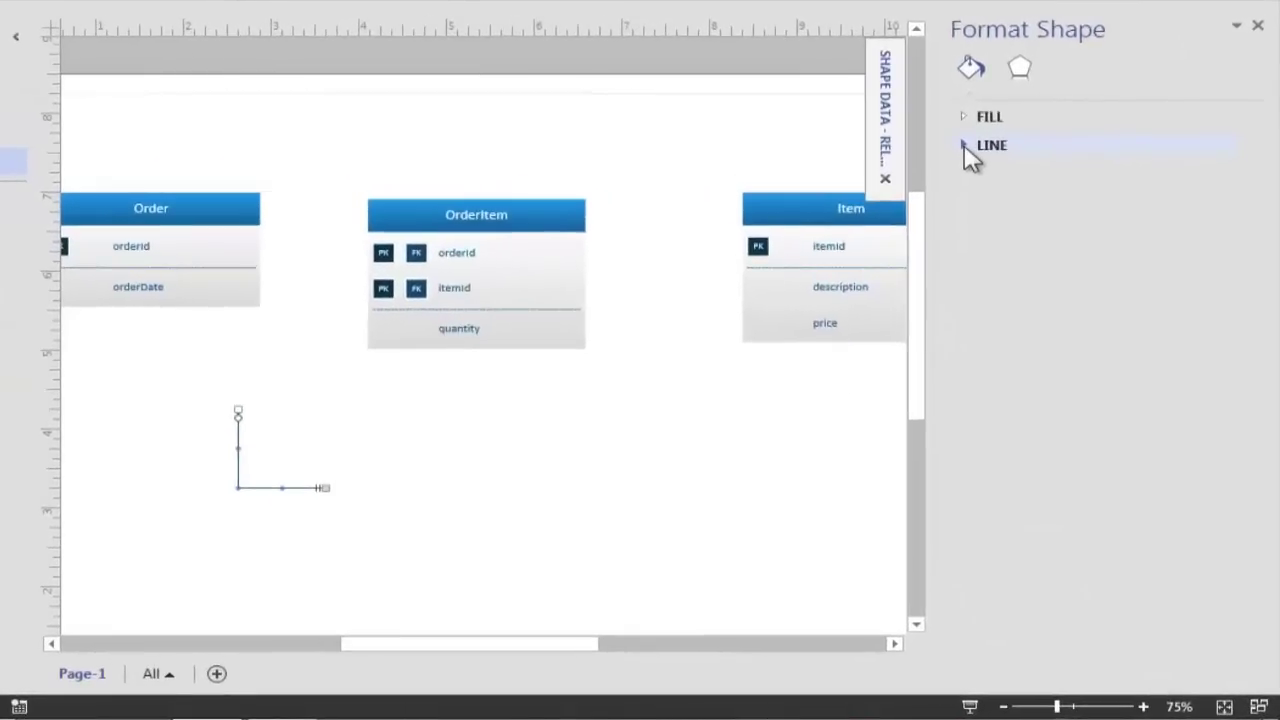
left_click(964, 144)
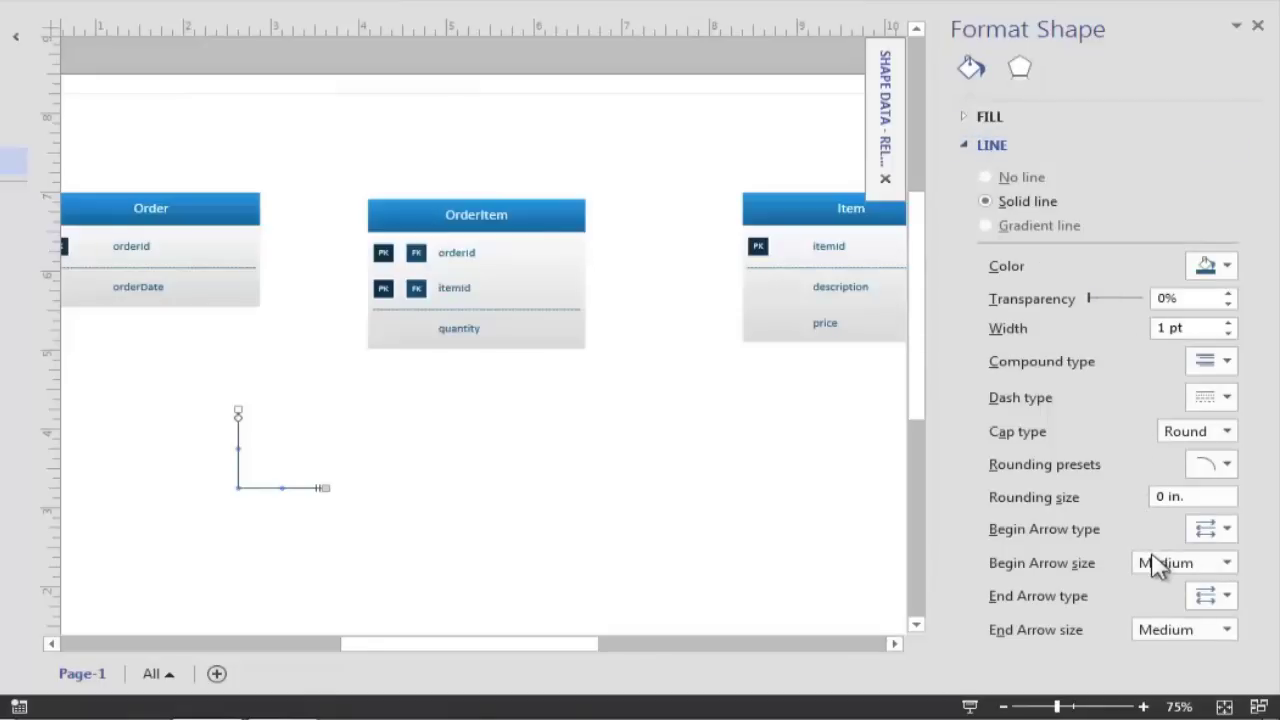
left_click(1227, 563)
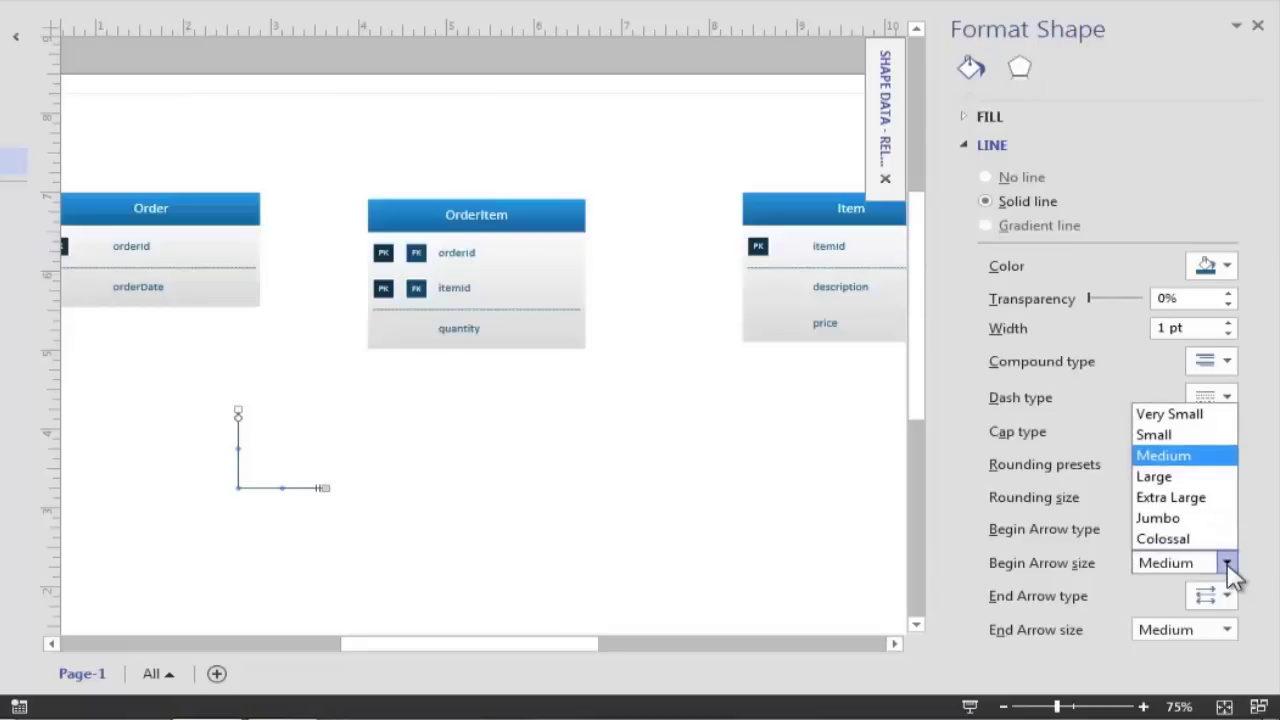
left_click(1165, 518)
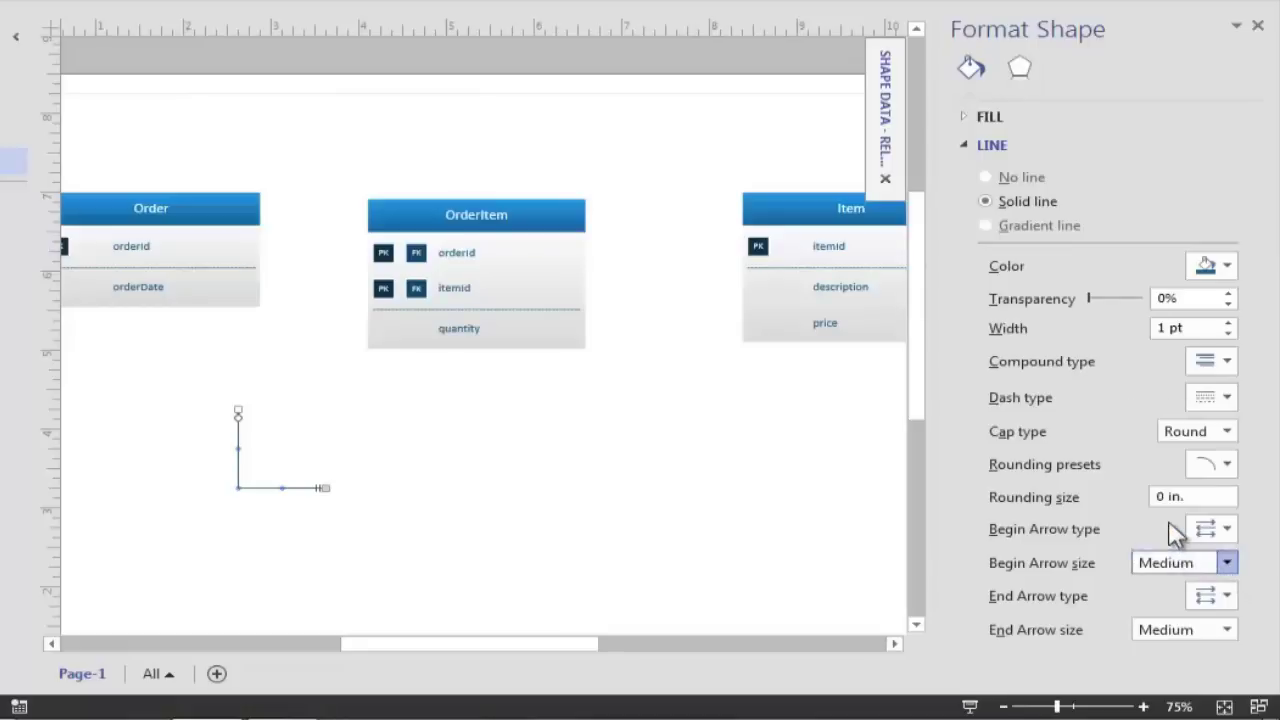
left_click(1227, 628)
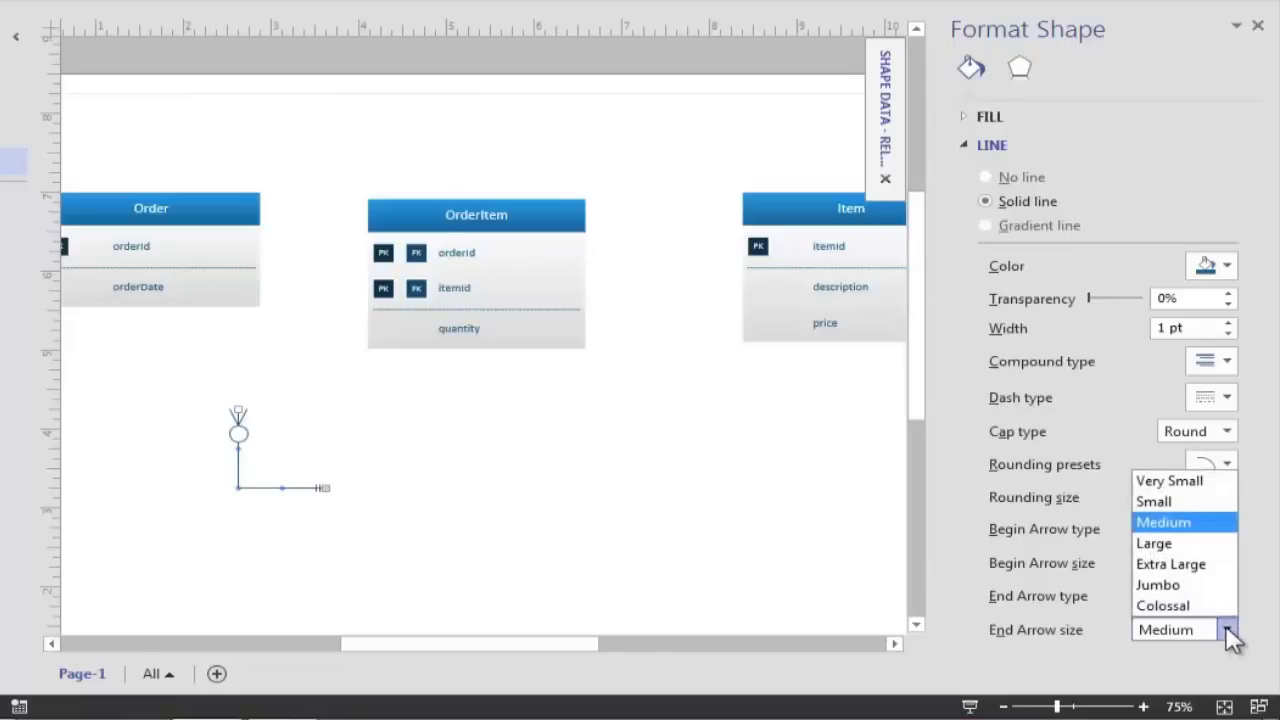
left_click(1165, 586)
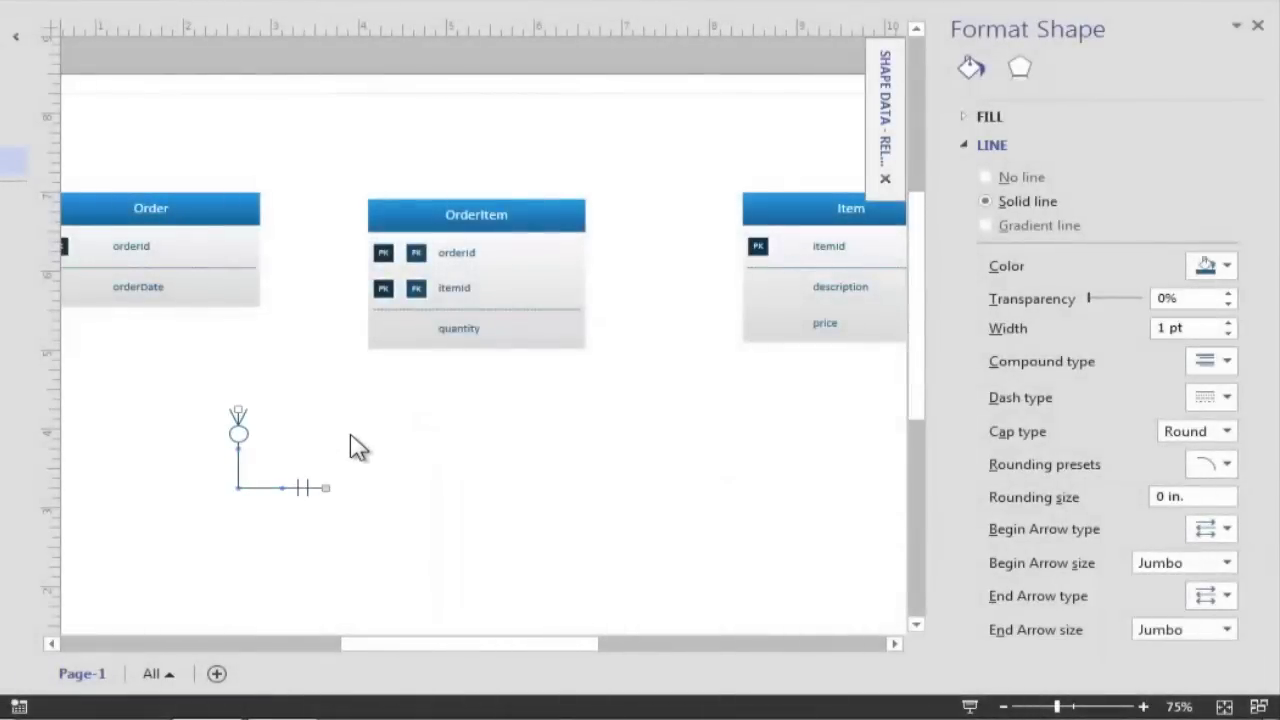
left_click(358, 451)
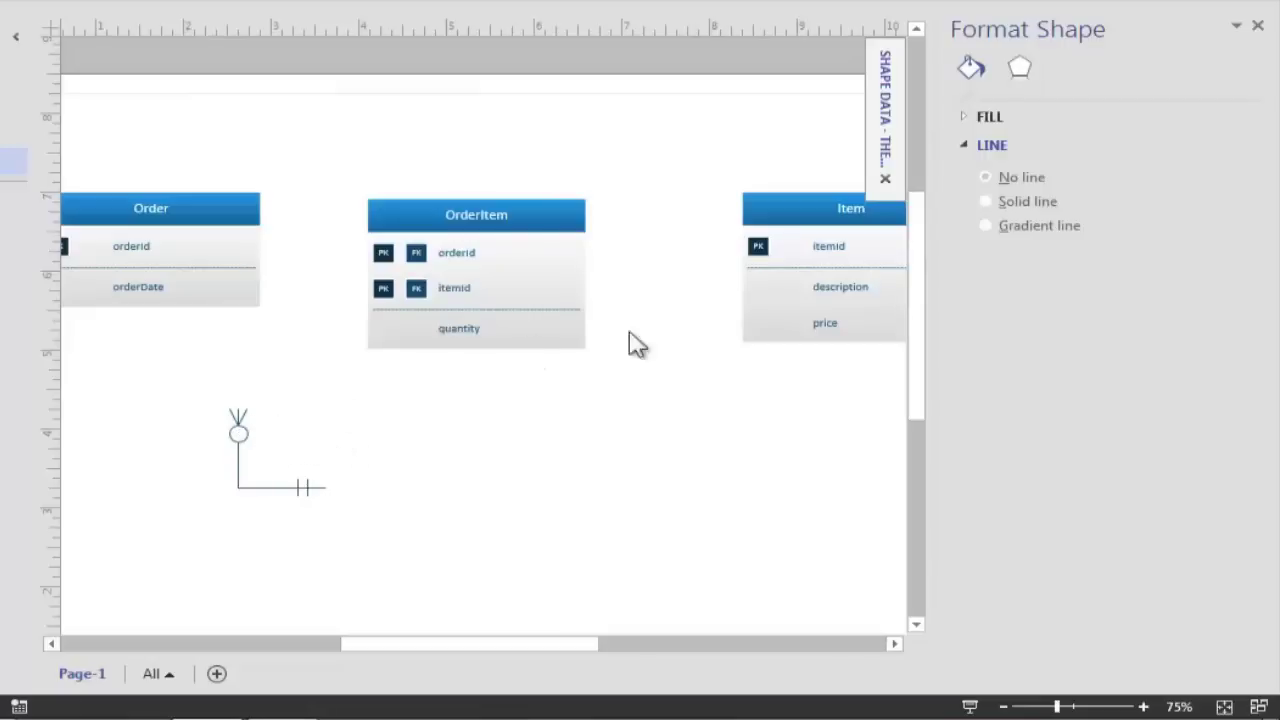
left_click(1238, 28)
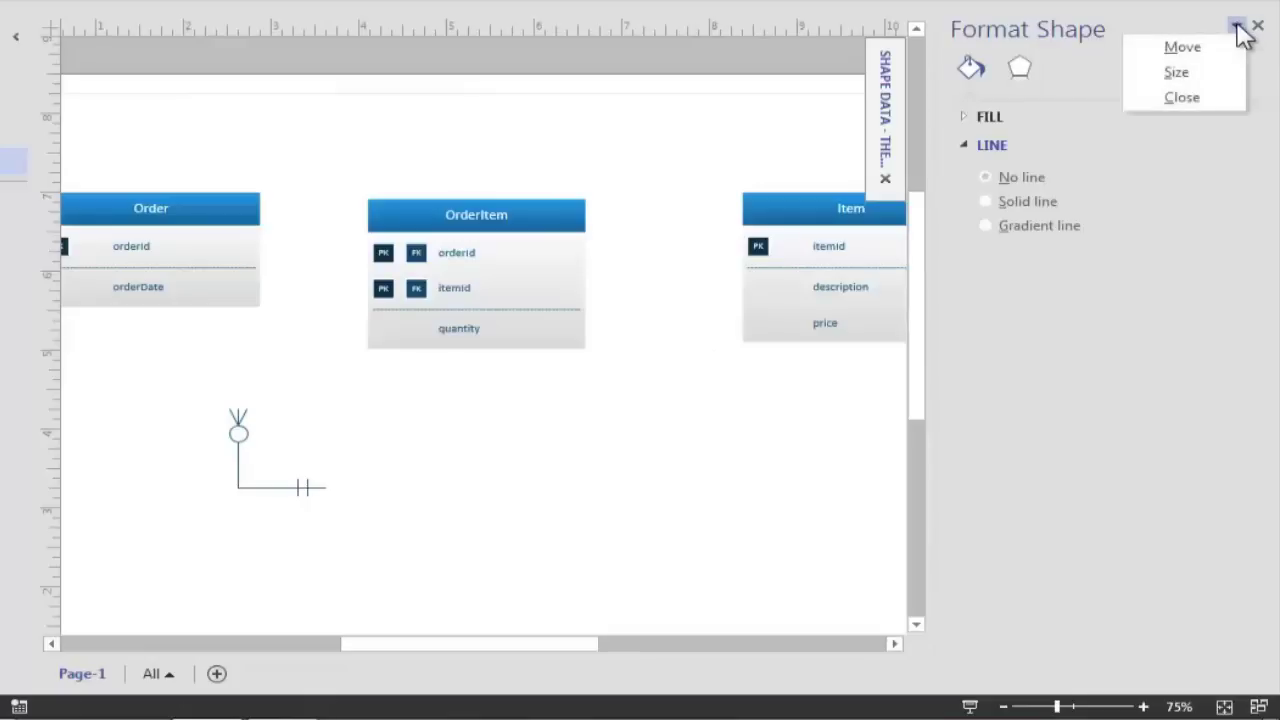
left_click(1207, 98)
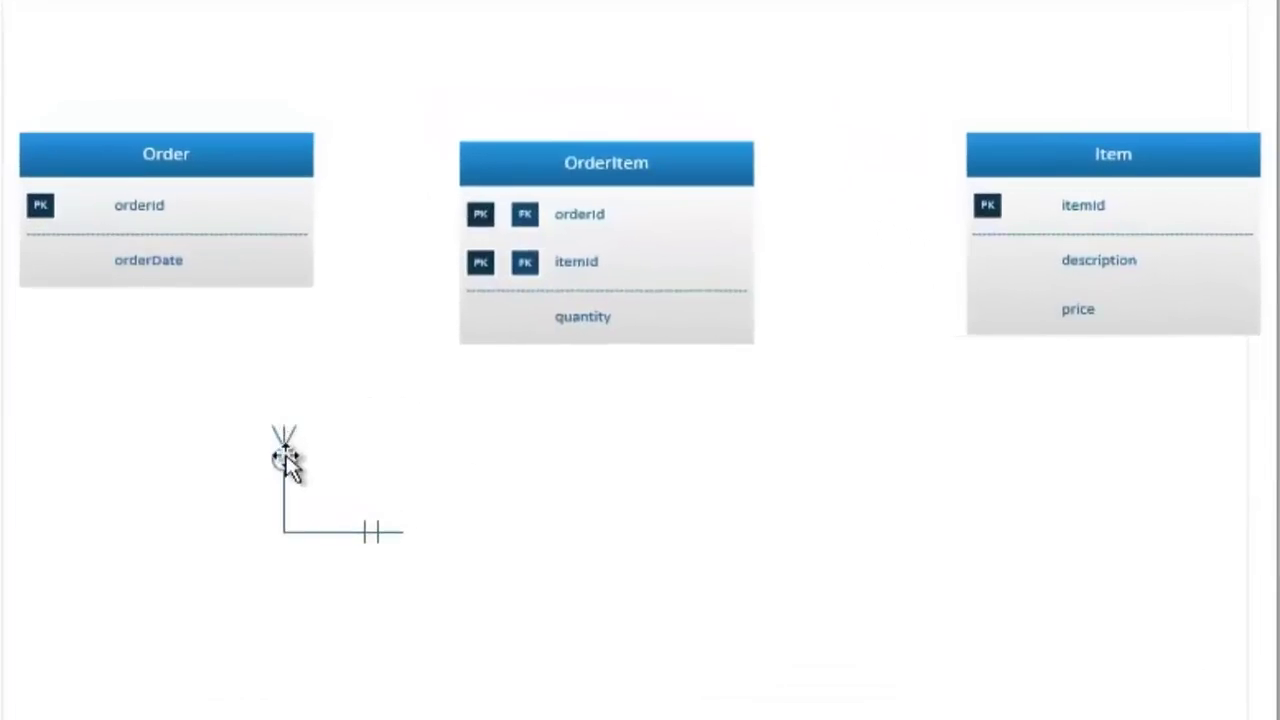
Drag the connector's crow's-foot end onto the orderId row of Order.
left_click(390, 532)
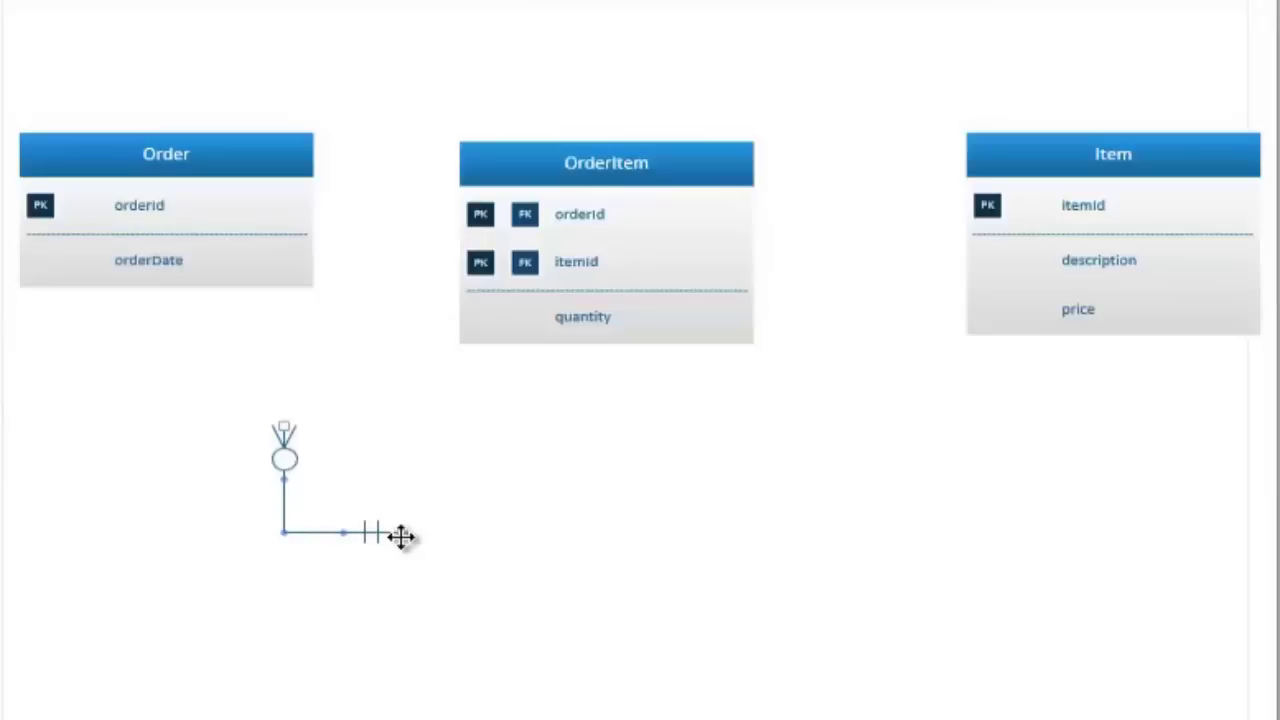
left_click_drag(403, 534, 228, 206)
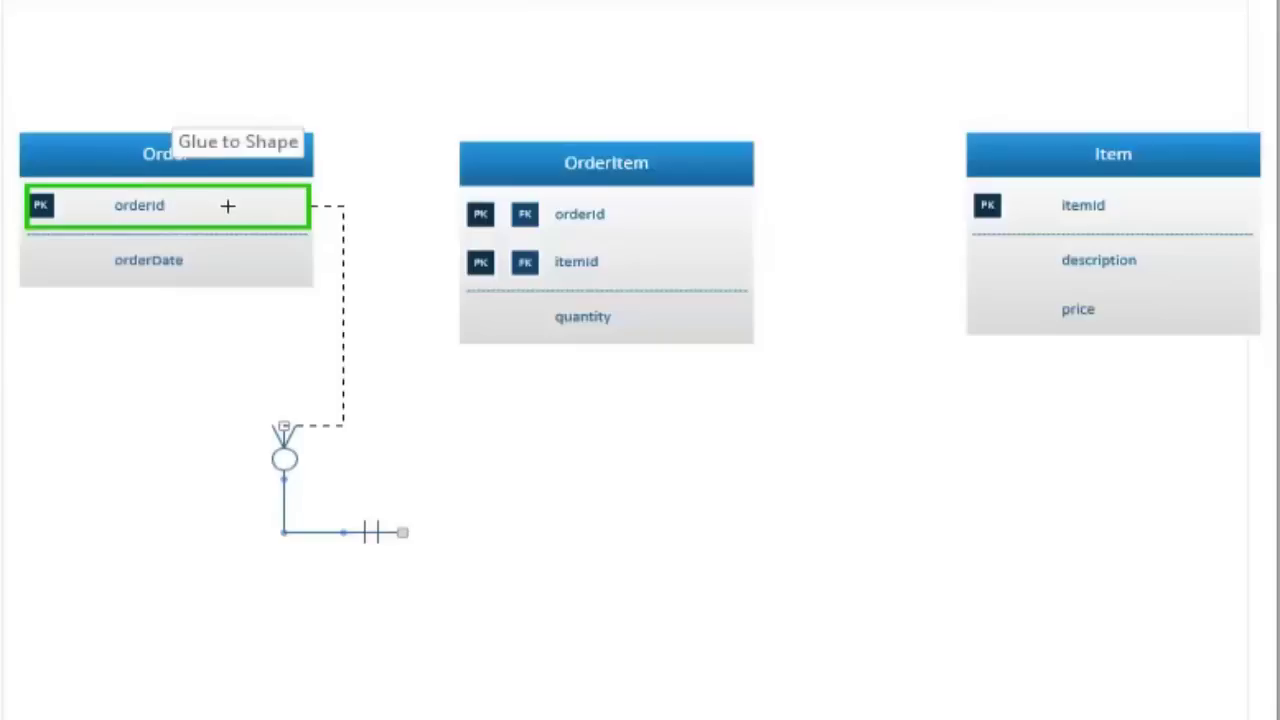